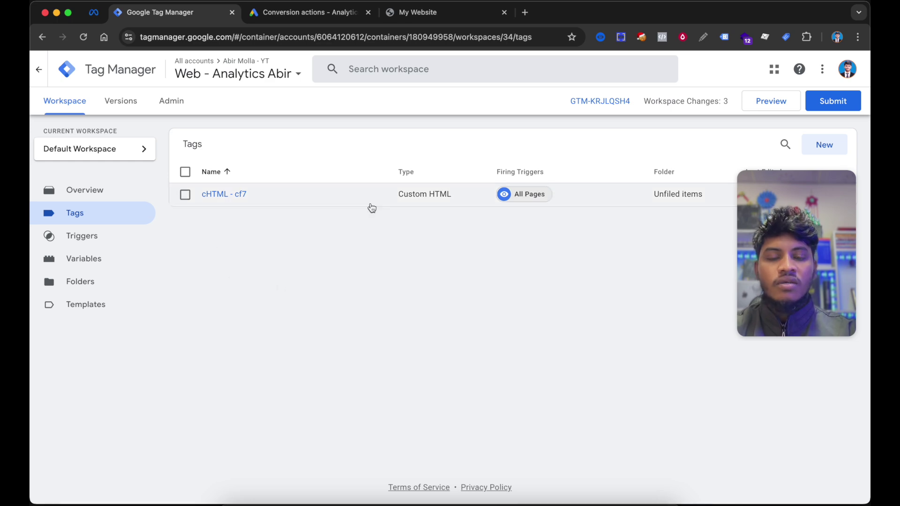
- Copy the GTM container's <head> installation snippet, then close the Install Google Tag Manager dialog
left_click(595, 102)
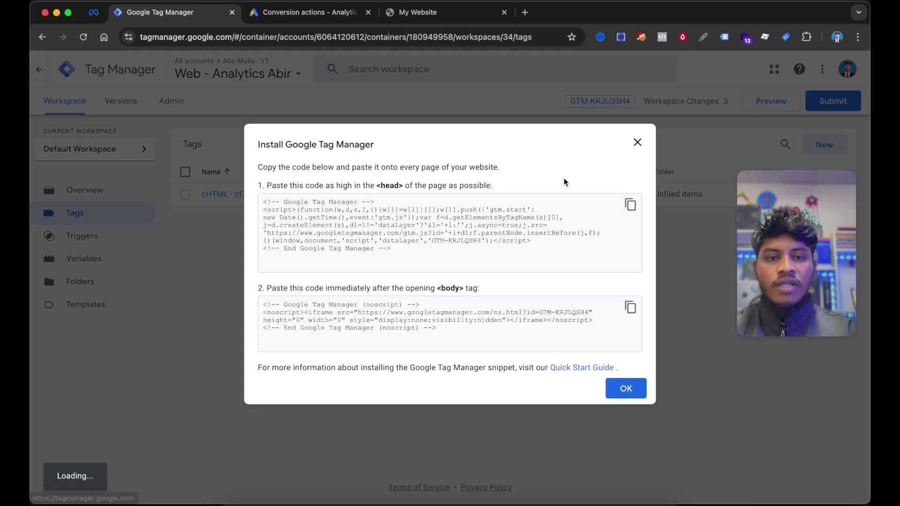
left_click(631, 205)
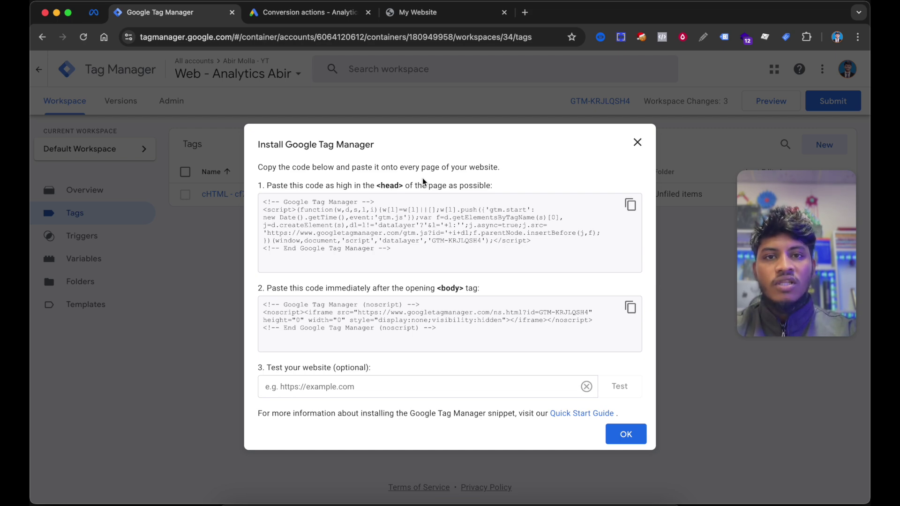
left_click(625, 143)
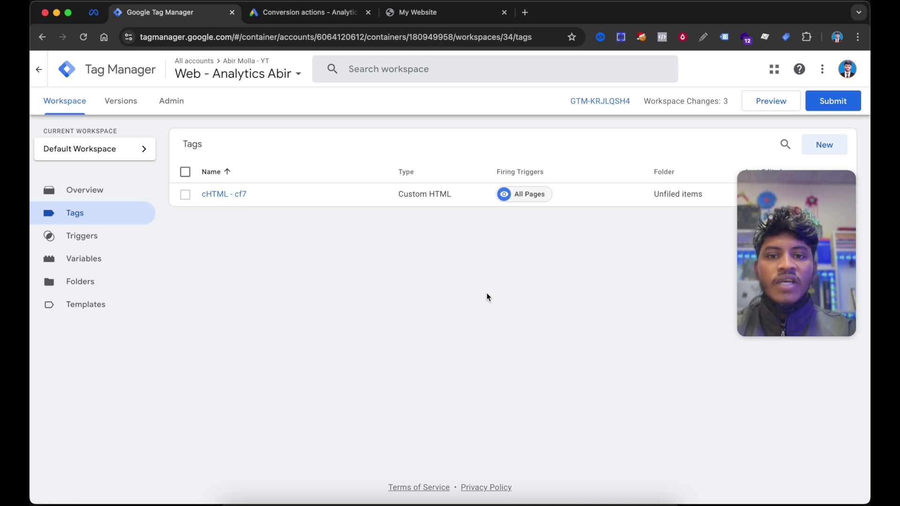
- From the Google Ads conversions summary, start creating a new conversion action
left_click(308, 15)
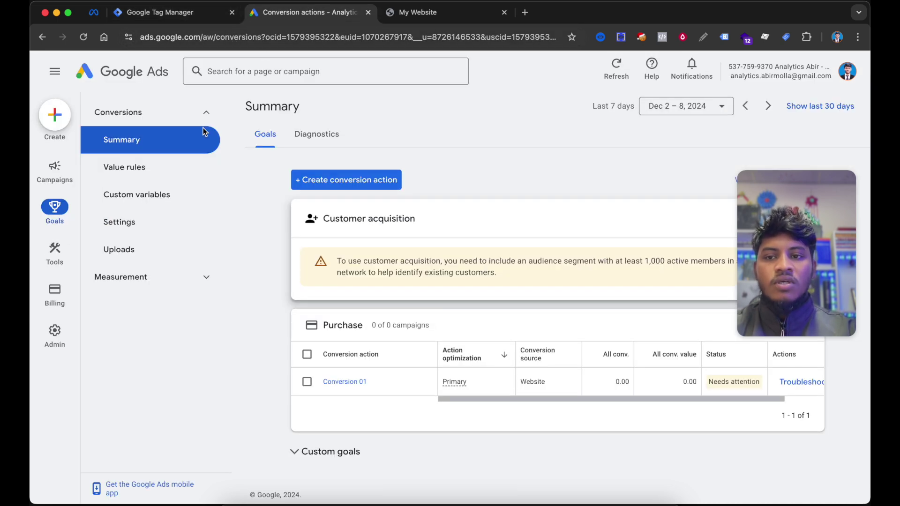
mouse_move(55, 169)
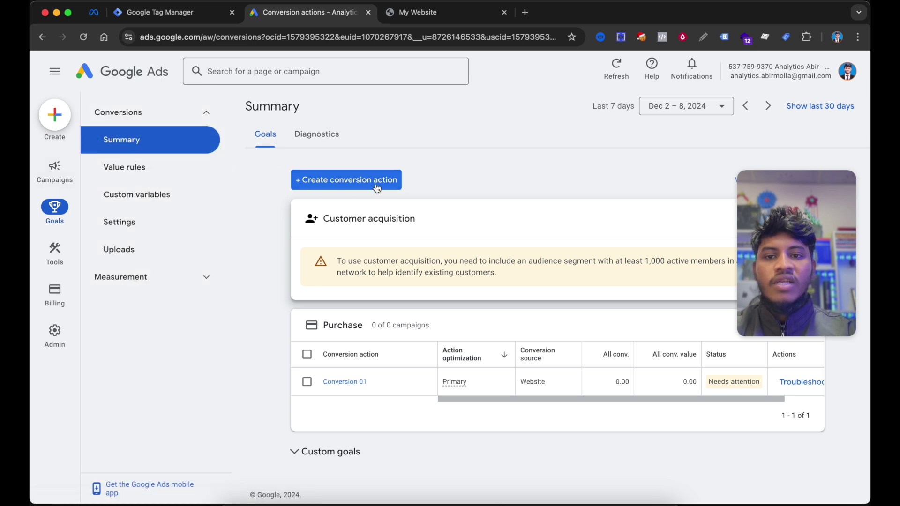
left_click(377, 184)
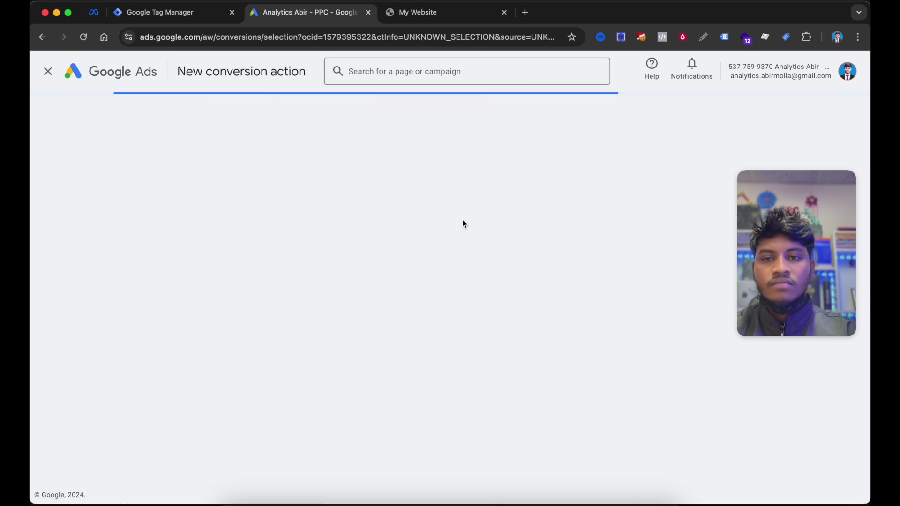
- Choose Website conversions, paste the site's address as the domain, and add a conversion action manually
left_click(244, 239)
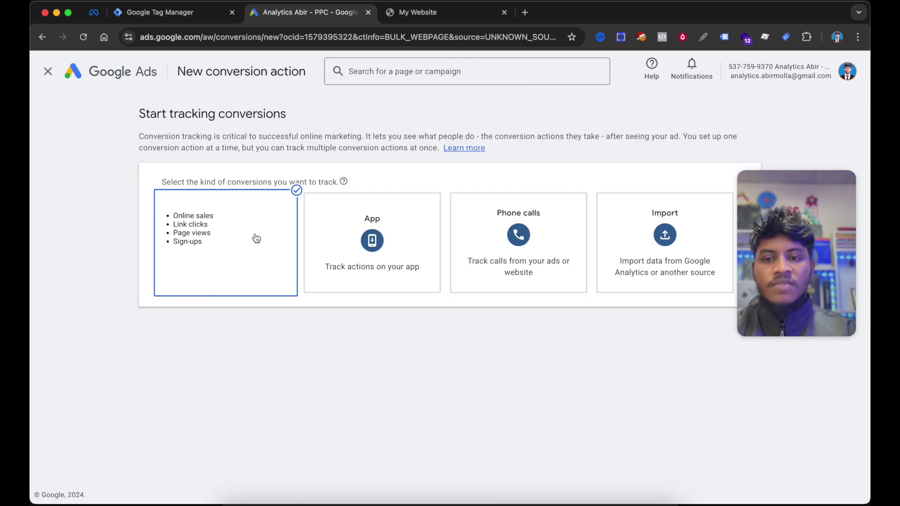
left_click(208, 243)
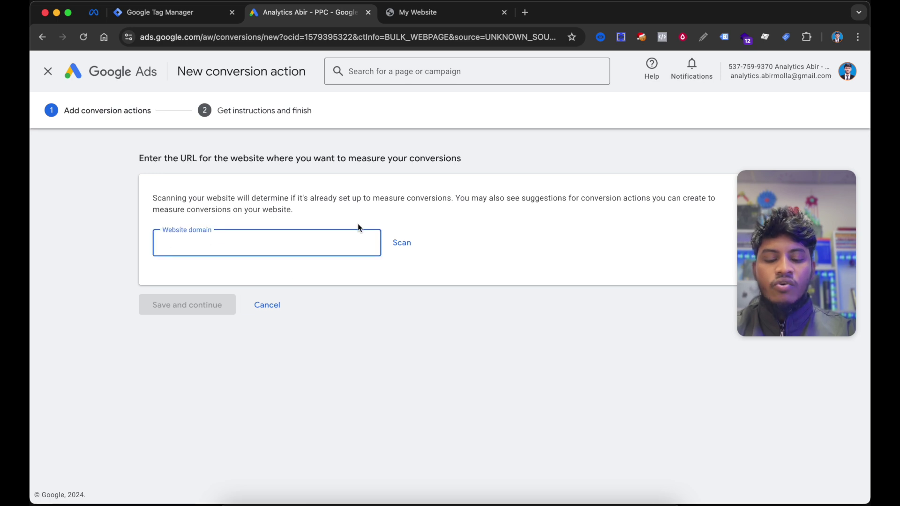
left_click(410, 12)
left_click(348, 35)
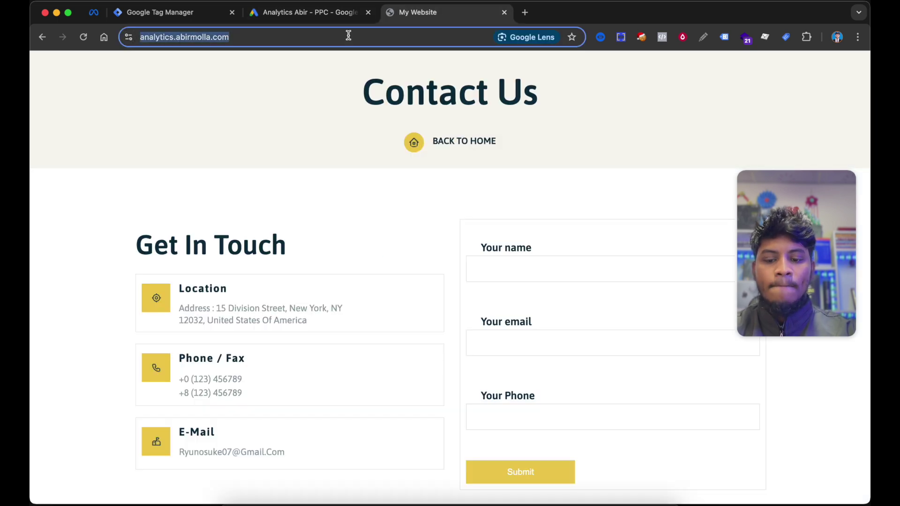
left_click(313, 12)
key("ctrl+v")
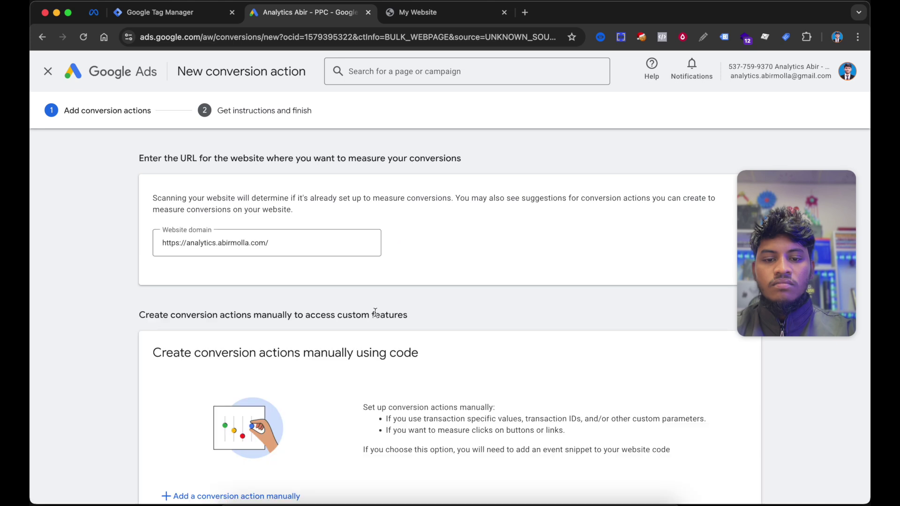
scroll(223, 314, "down", 3)
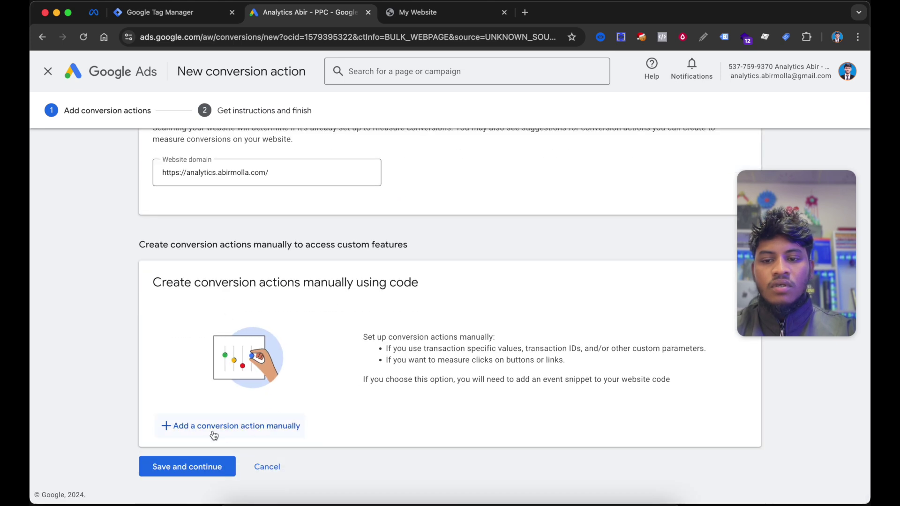
left_click(255, 427)
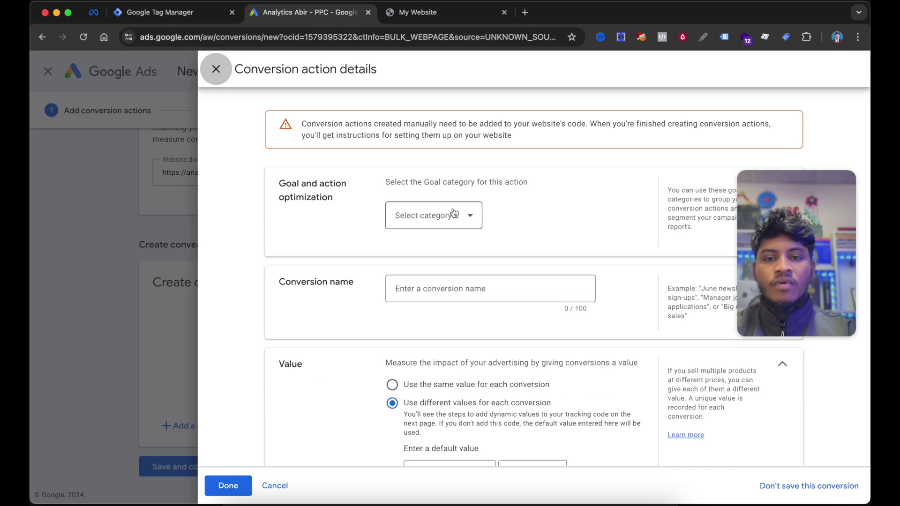
- Set the goal category to Submit lead form and name the conversion 'Lead Event'
left_click(452, 214)
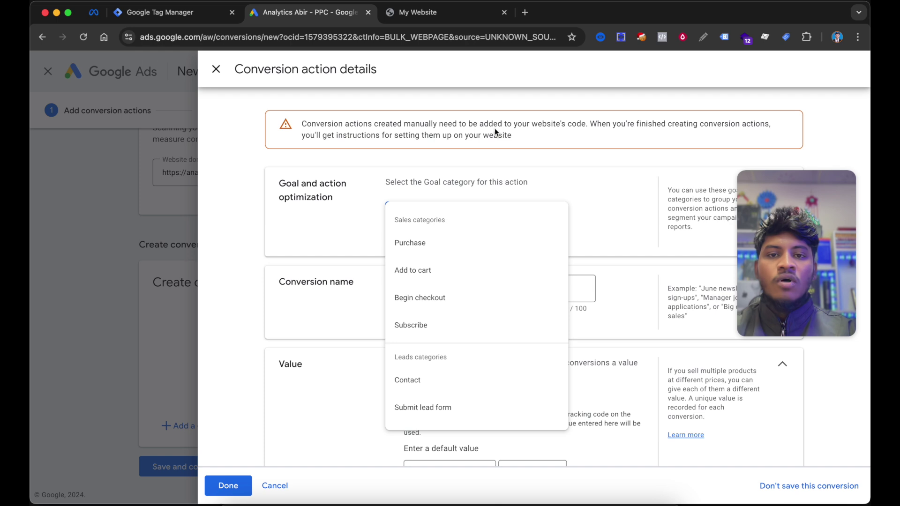
left_click(469, 19)
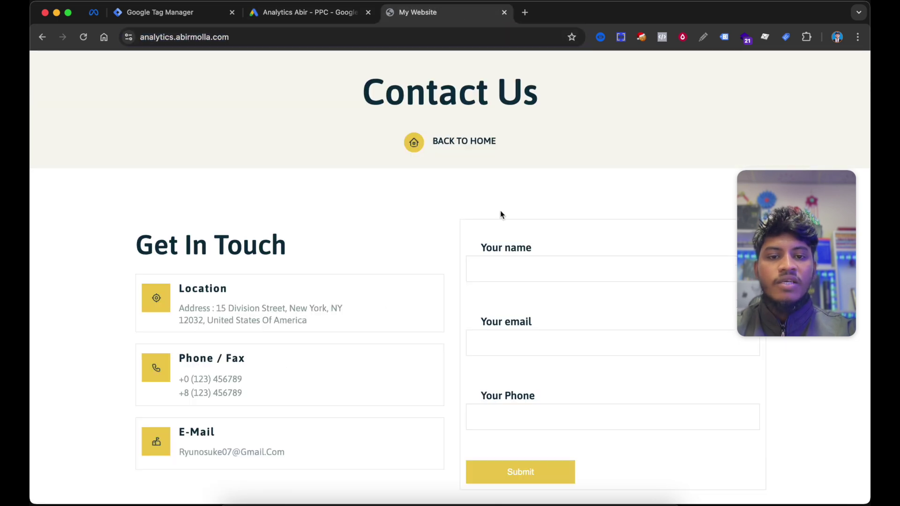
left_click(338, 15)
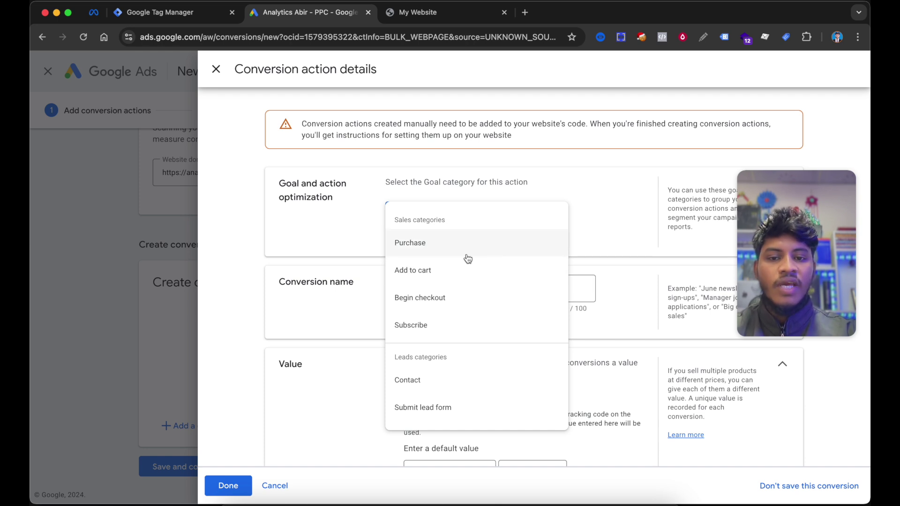
left_click(345, 235)
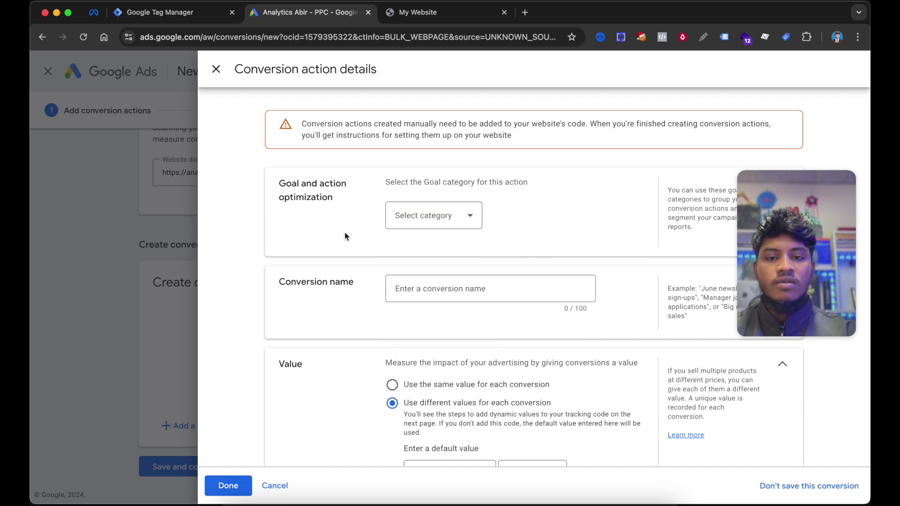
scroll(345, 236, "down", 1)
left_click(433, 209)
scroll(463, 287, "down", 2)
scroll(450, 362, "down", 1)
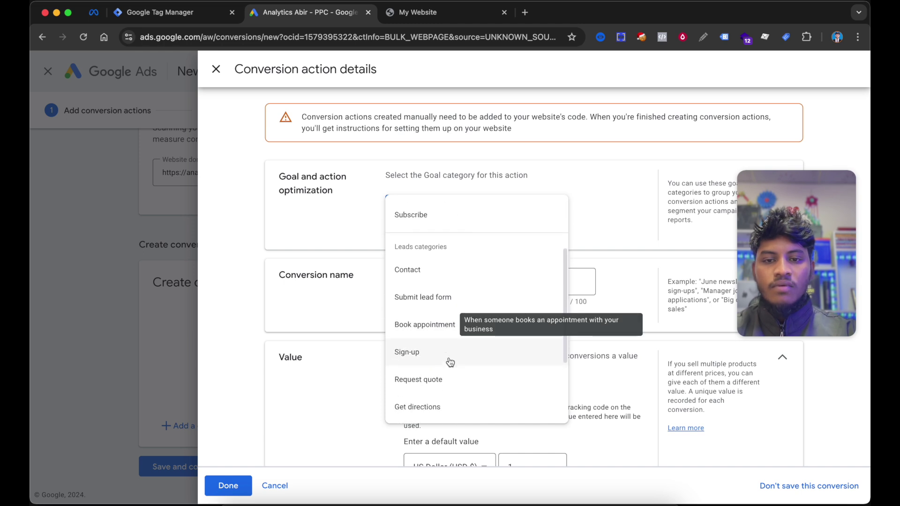
left_click(450, 293)
left_click(468, 263)
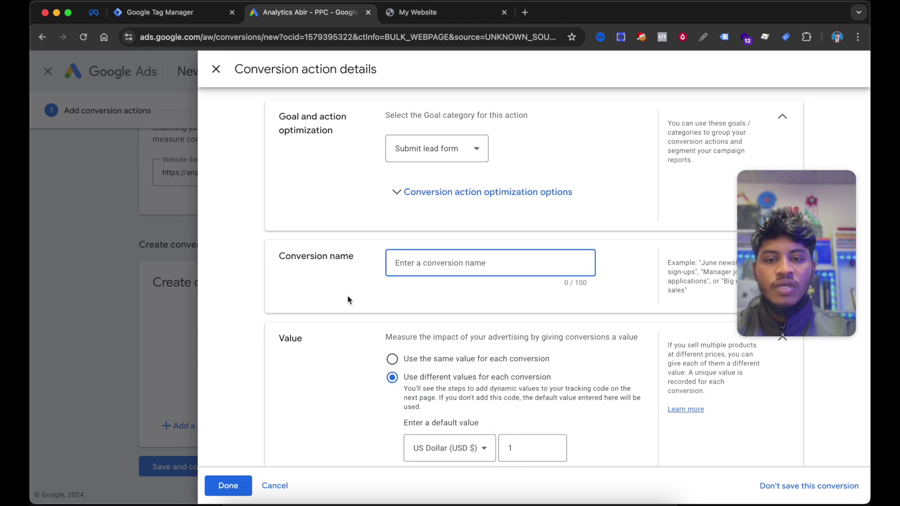
type("Lead")
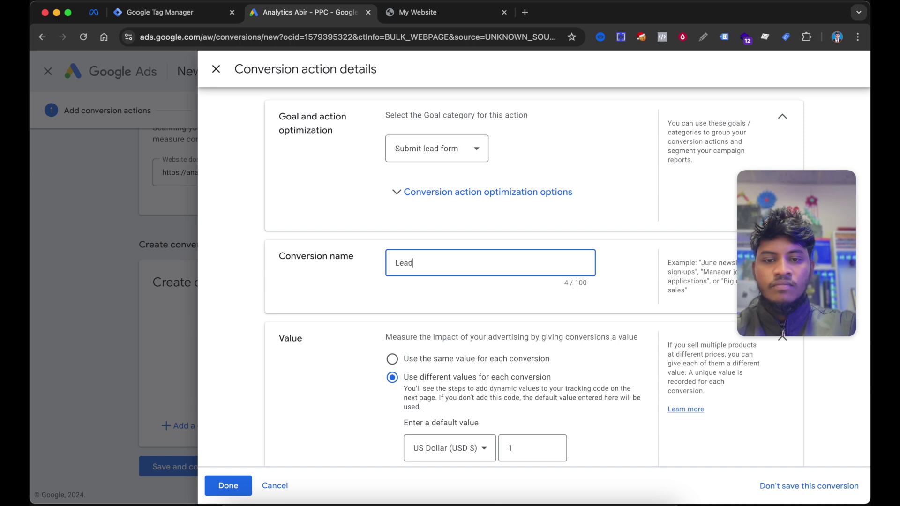
type(" Event")
- Use the same value for every conversion, count One per interaction, and save the Lead Event details
left_click(392, 359)
scroll(373, 288, "down", 1)
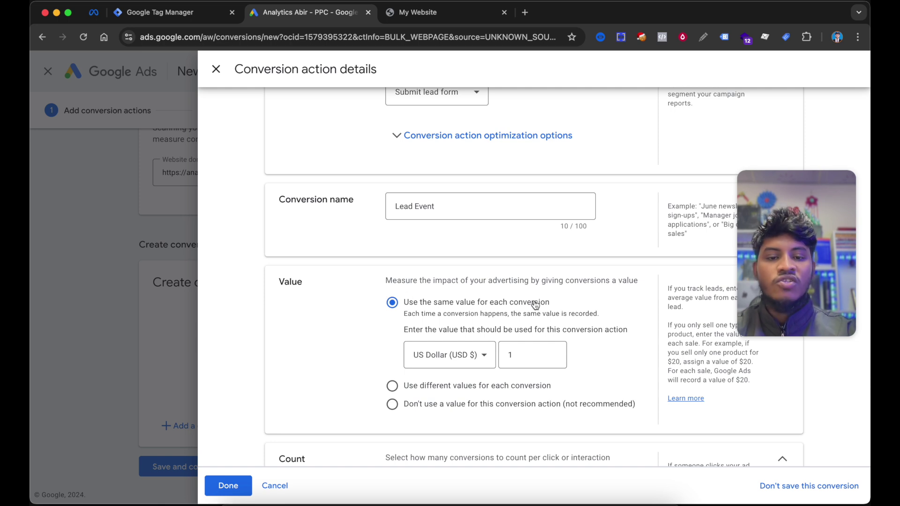
scroll(536, 306, "down", 1)
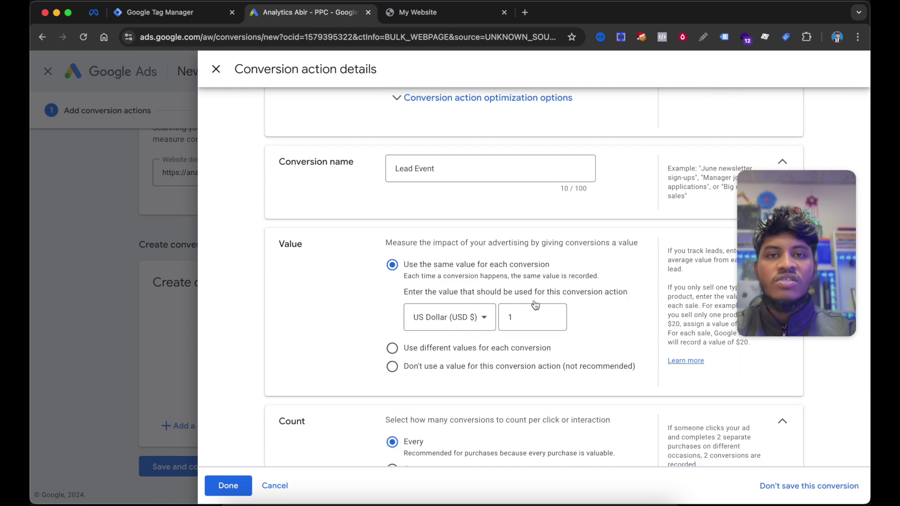
scroll(378, 305, "down", 1)
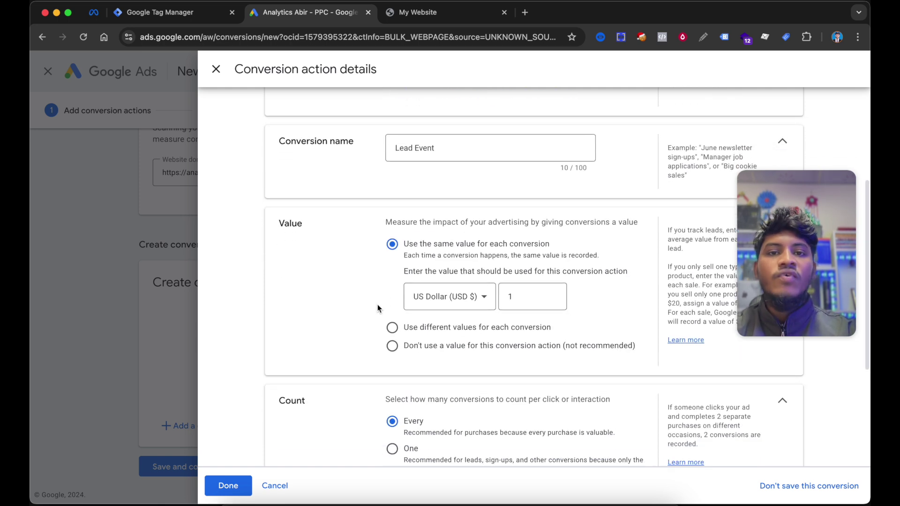
left_click(393, 329)
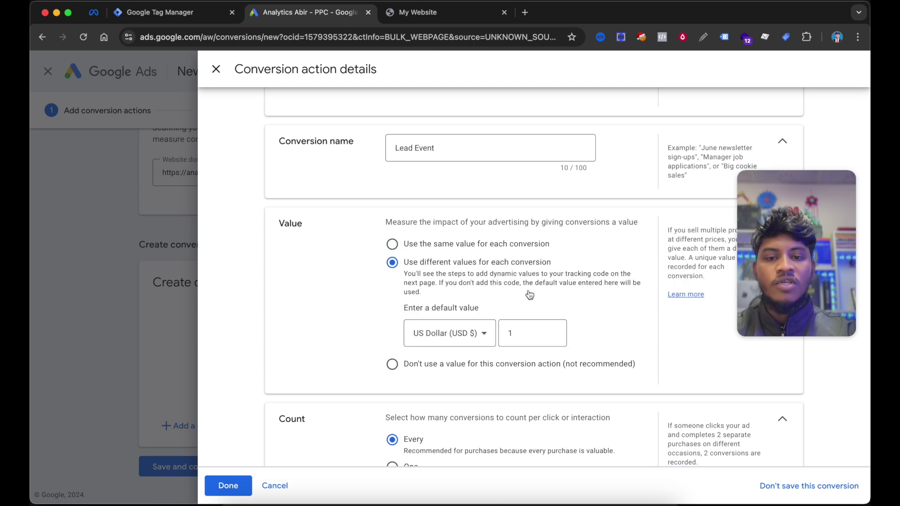
left_click(471, 245)
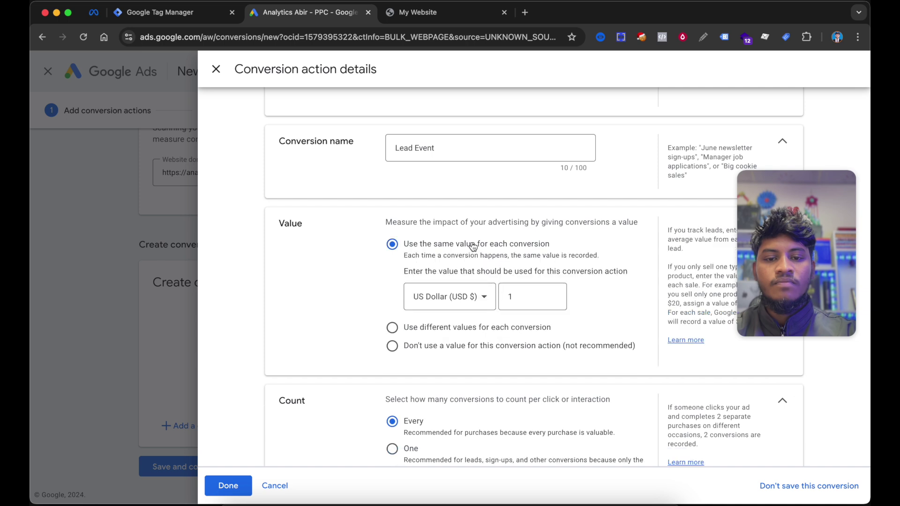
scroll(473, 246, "down", 5)
scroll(470, 243, "down", 2)
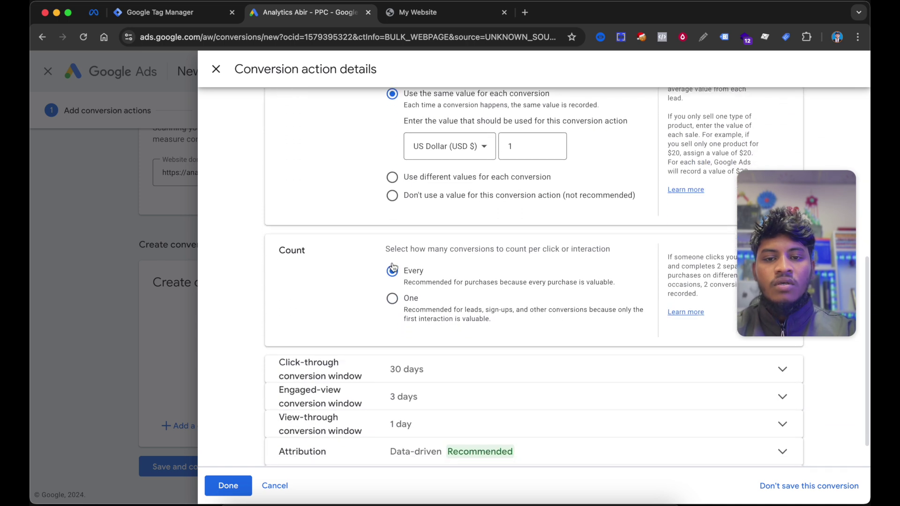
scroll(485, 265, "down", 1)
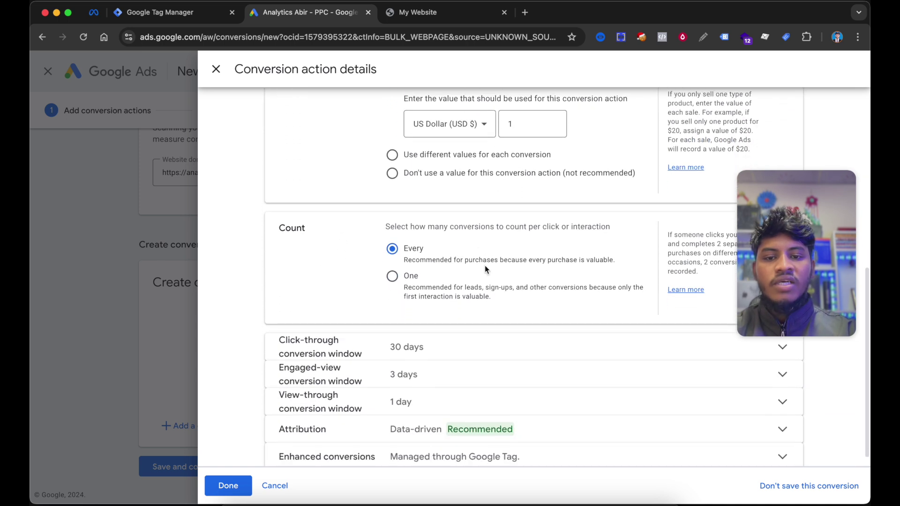
left_click(405, 280)
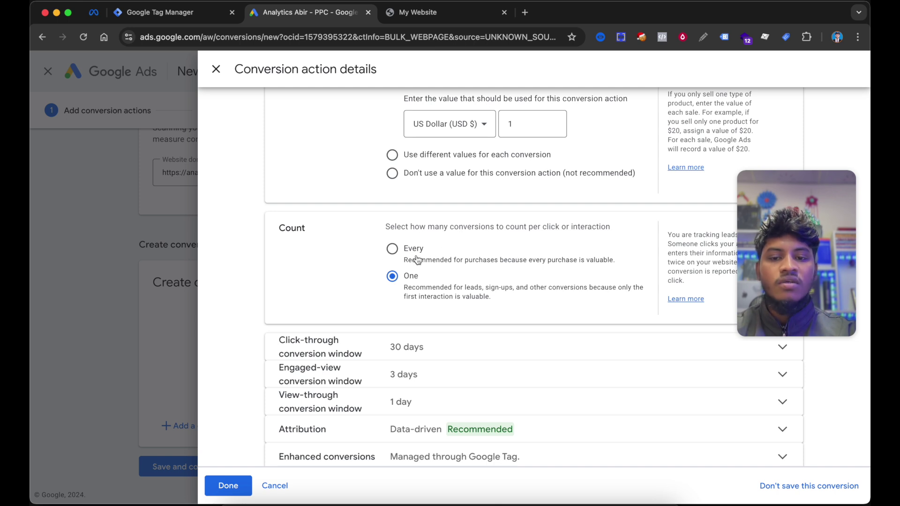
scroll(417, 258, "down", 1)
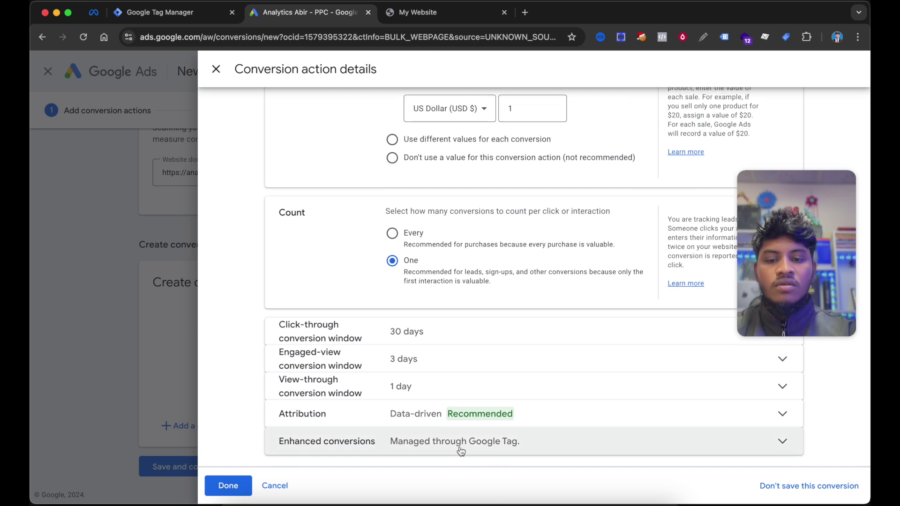
left_click(229, 486)
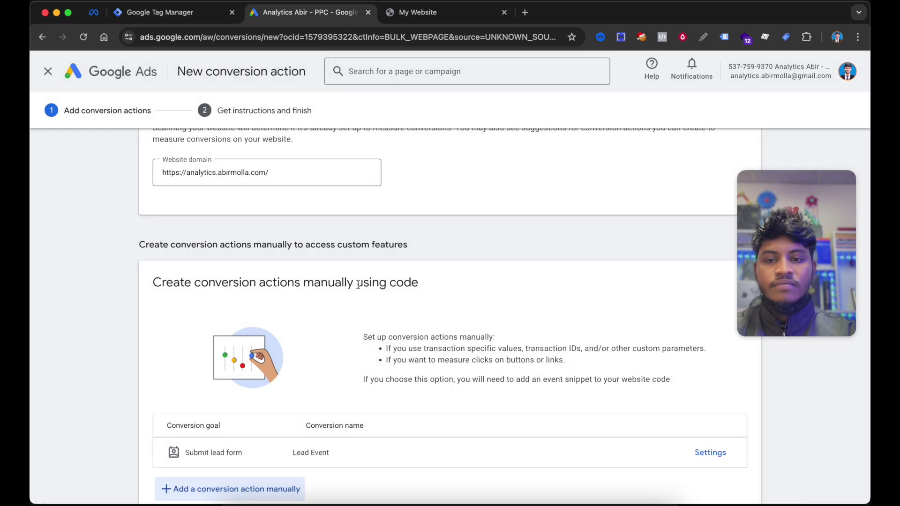
- Save the conversion action, view its Tag Manager conversion ID and label, and return to GTM
scroll(485, 282, "down", 2)
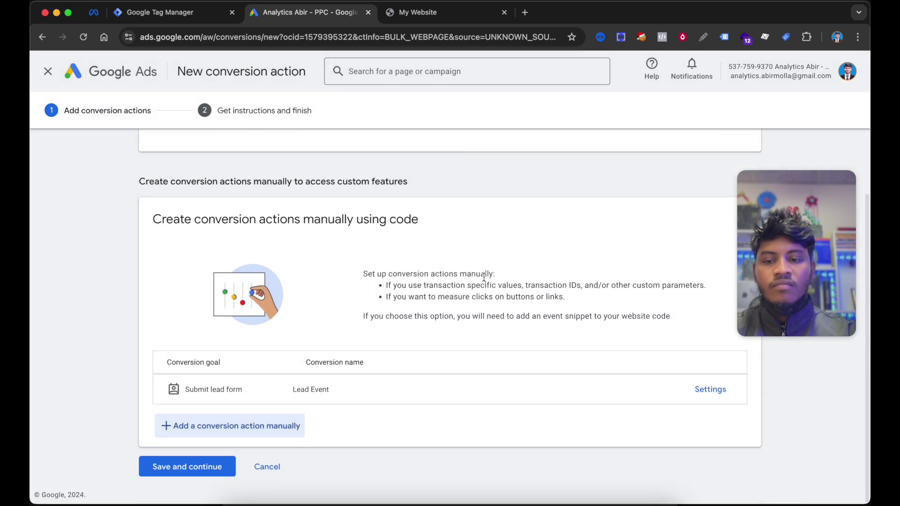
left_click(201, 469)
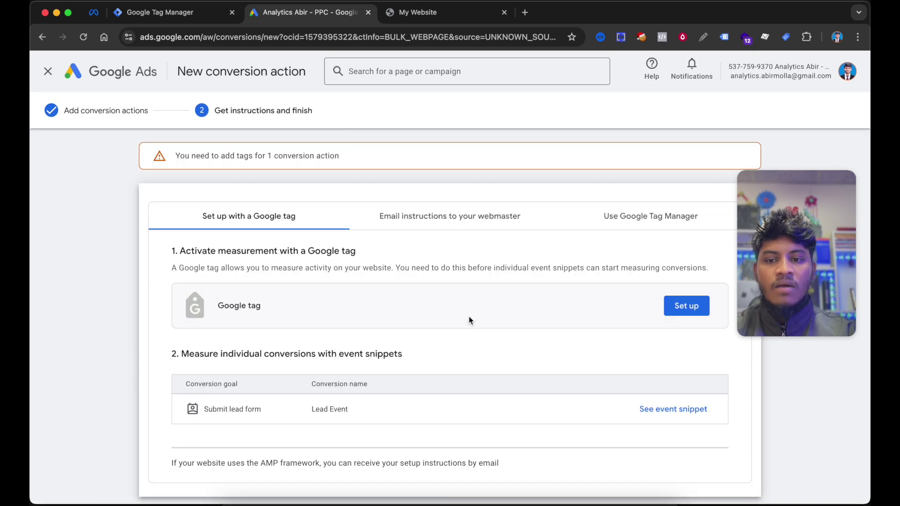
scroll(469, 317, "down", 2)
left_click(623, 184)
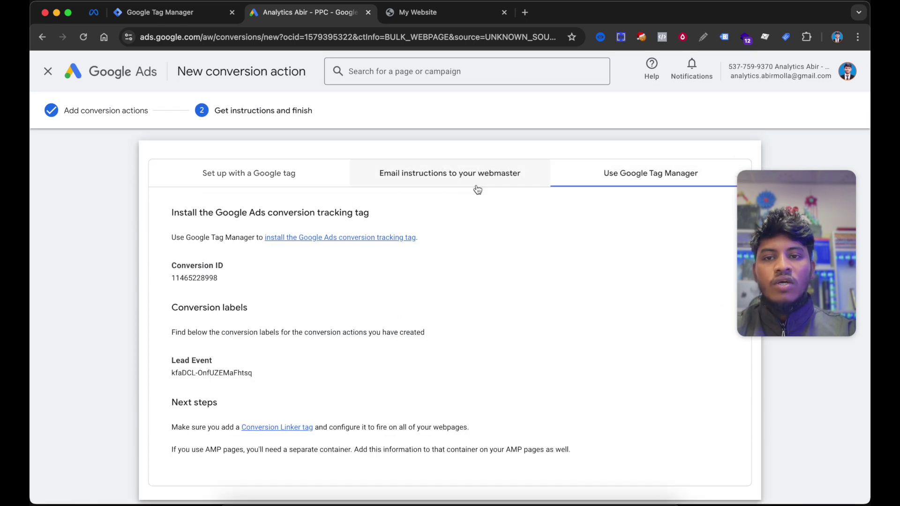
left_click(170, 16)
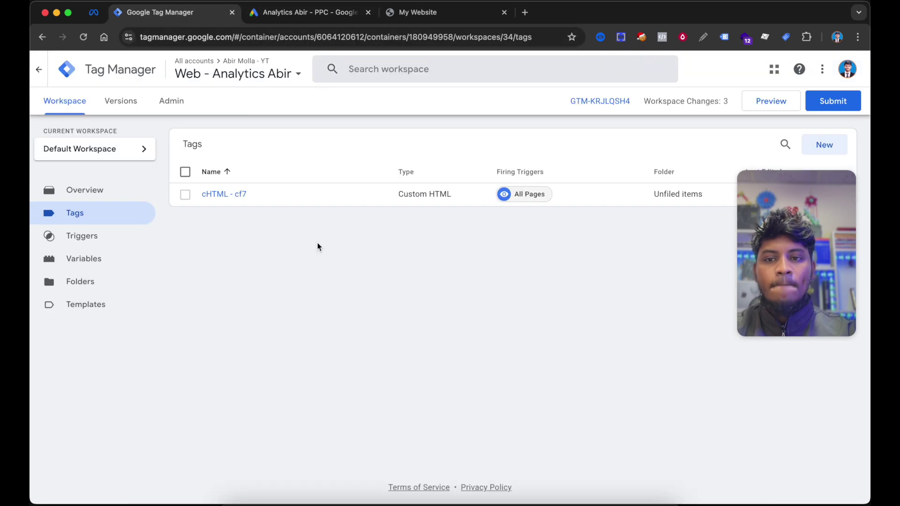
- Discard an empty new tag, then start Preview to connect Tag Assistant to the Contact Us page
left_click(824, 144)
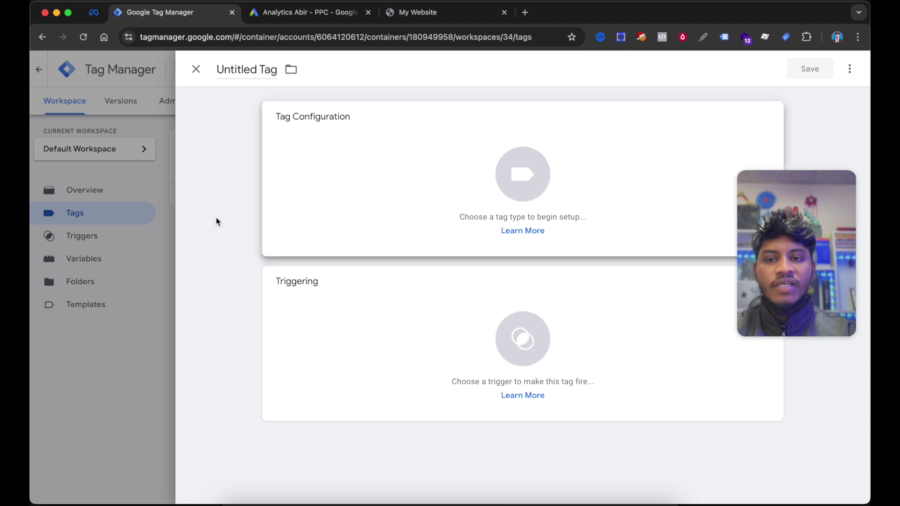
left_click(108, 260)
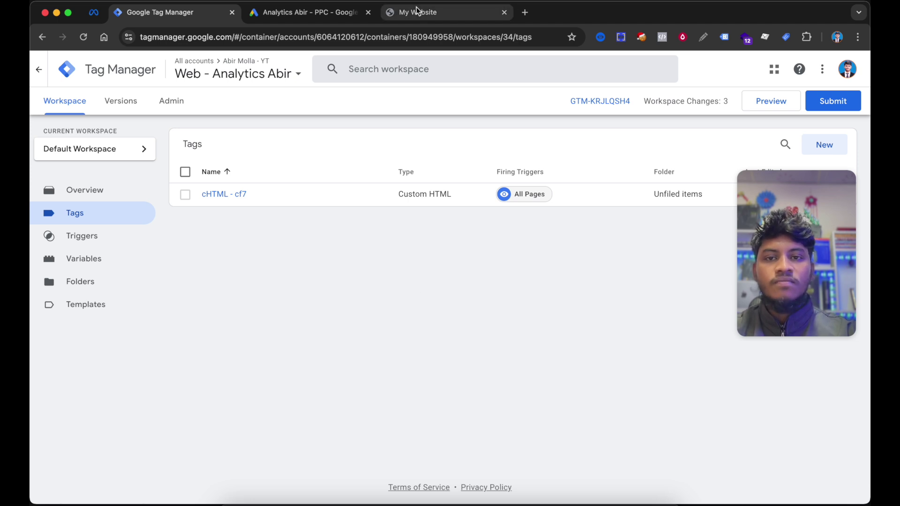
left_click(760, 104)
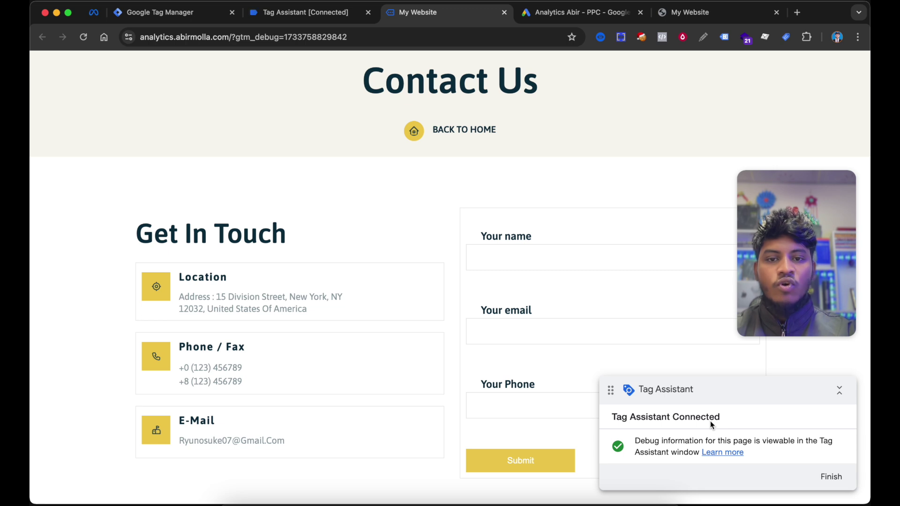
- Fill the website's contact form with the saved test name, email and phone, and submit it
scroll(467, 296, "down", 2)
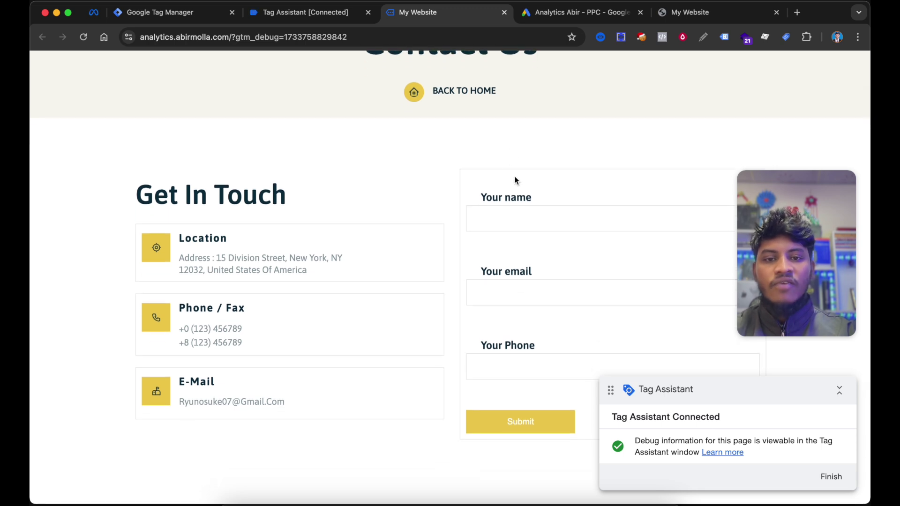
scroll(515, 188, "down", 1)
left_click(518, 201)
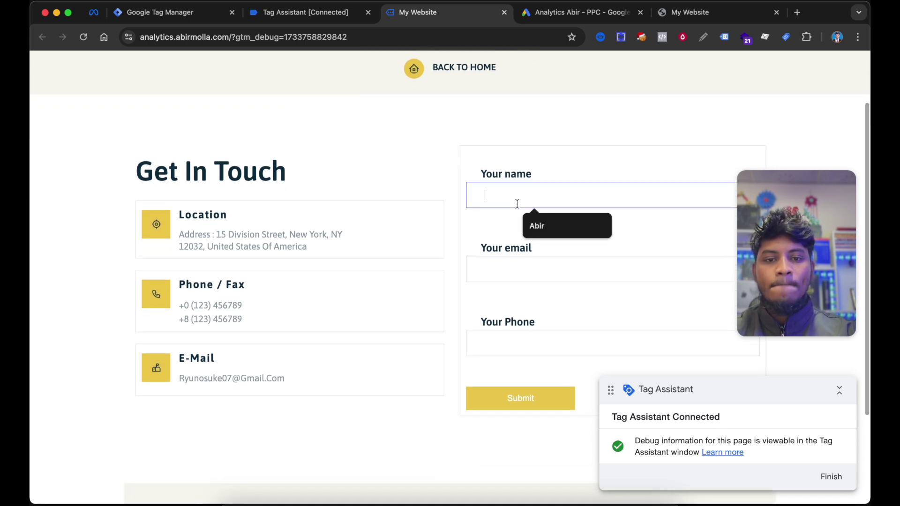
left_click(534, 224)
left_click(514, 261)
left_click(541, 297)
left_click(520, 335)
left_click(544, 394)
scroll(526, 337, "down", 2)
left_click(532, 340)
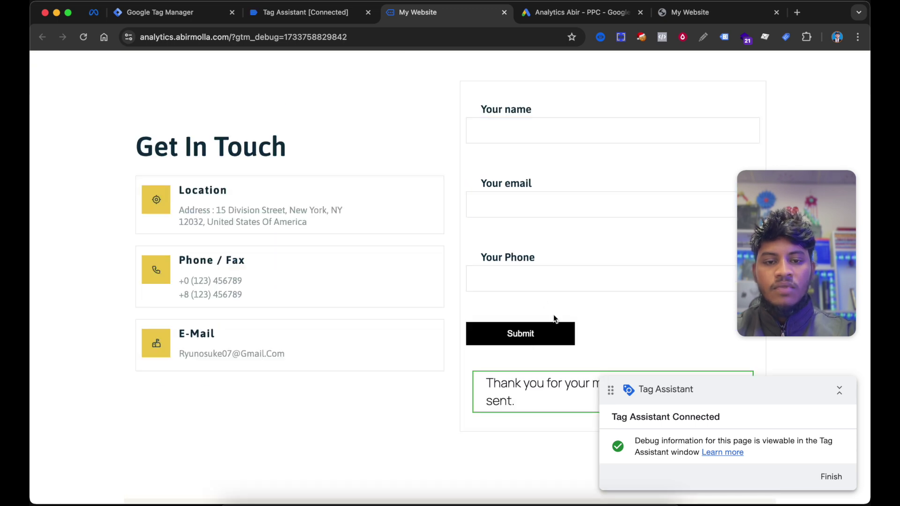
scroll(534, 337, "down", 3)
scroll(595, 307, "up", 1)
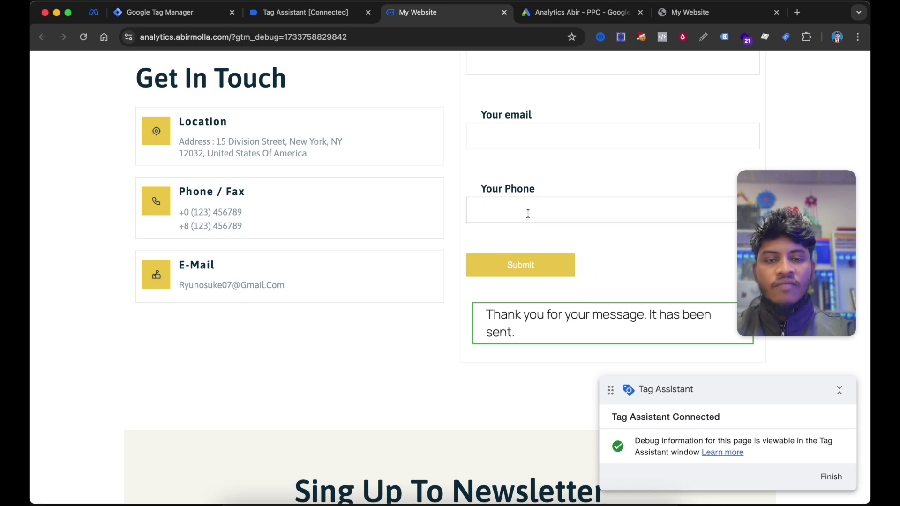
- In Tag Assistant, inspect the cf7_submit event's dataLayer push and copy the cf7_submit event name
left_click(313, 13)
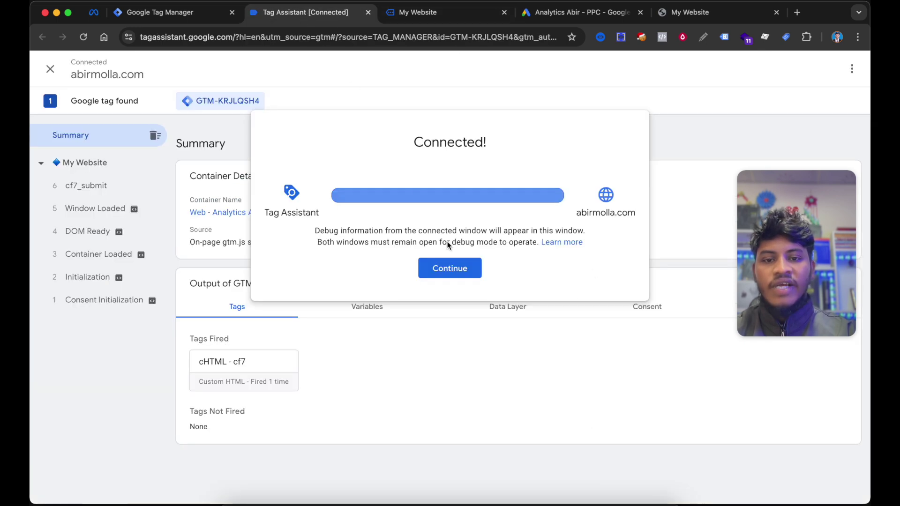
left_click(452, 265)
left_click(139, 187)
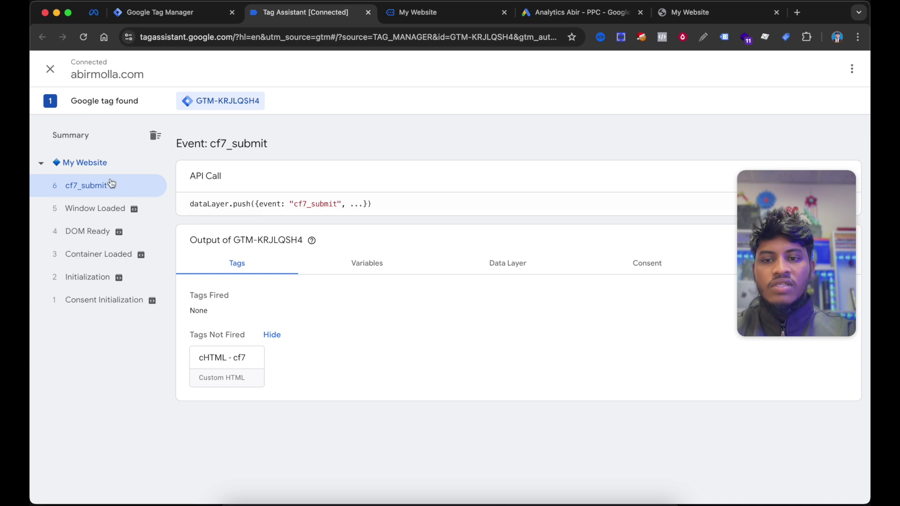
left_click(403, 212)
left_click_drag(233, 214, 276, 214)
key("super+c")
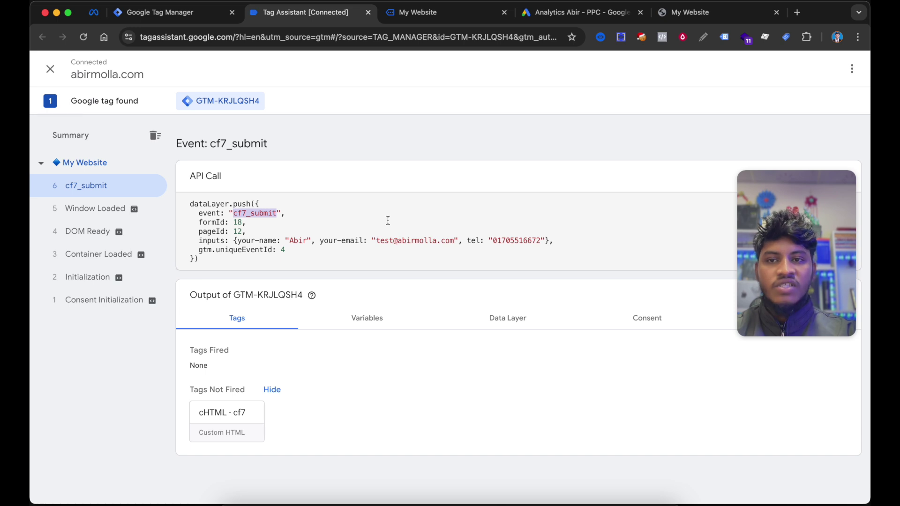
left_click(174, 11)
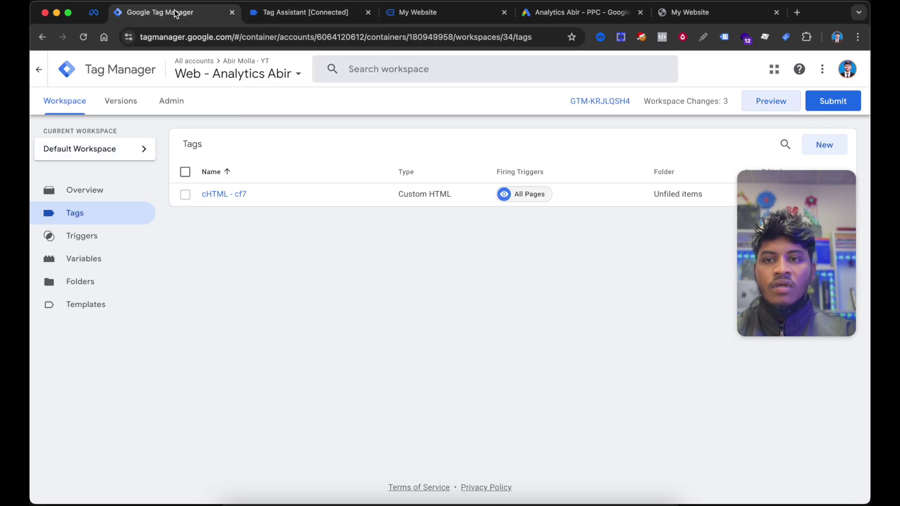
- Create a Custom Event trigger for event cf7_submit and save it as 'Lead Form Submitted'
left_click(103, 242)
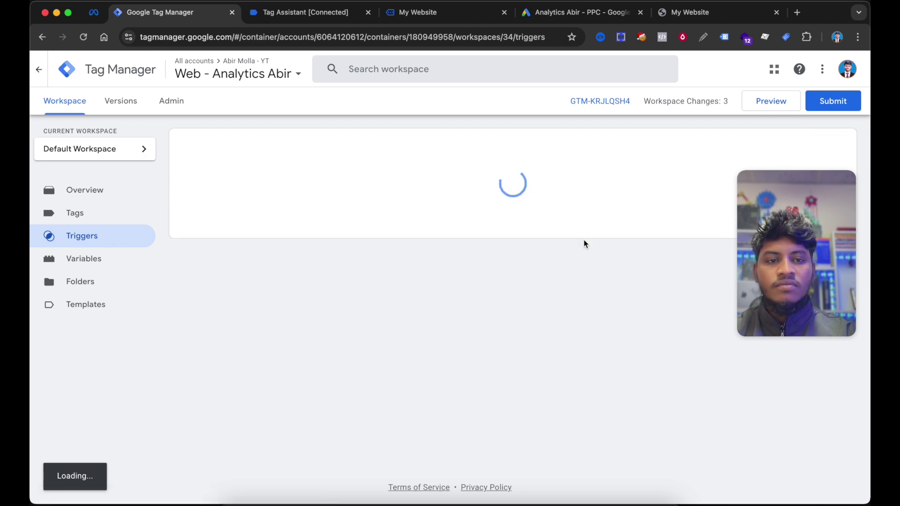
left_click(839, 148)
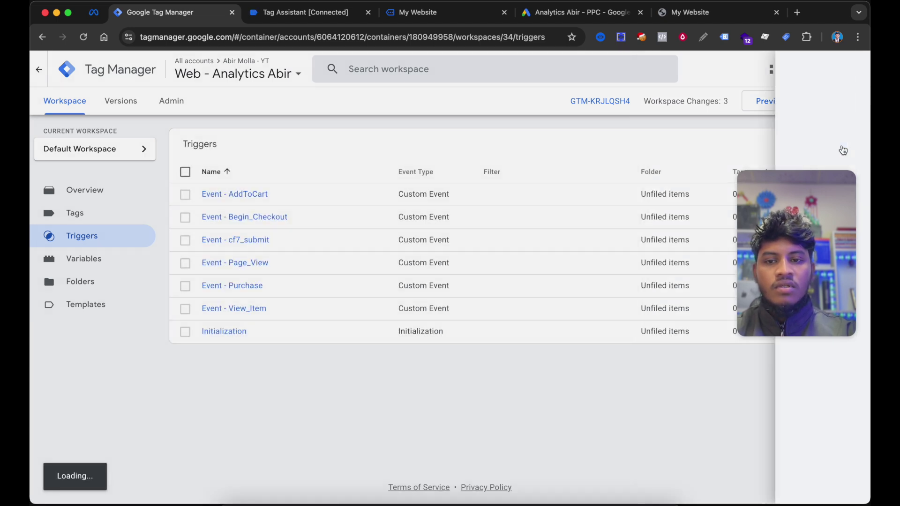
left_click(384, 156)
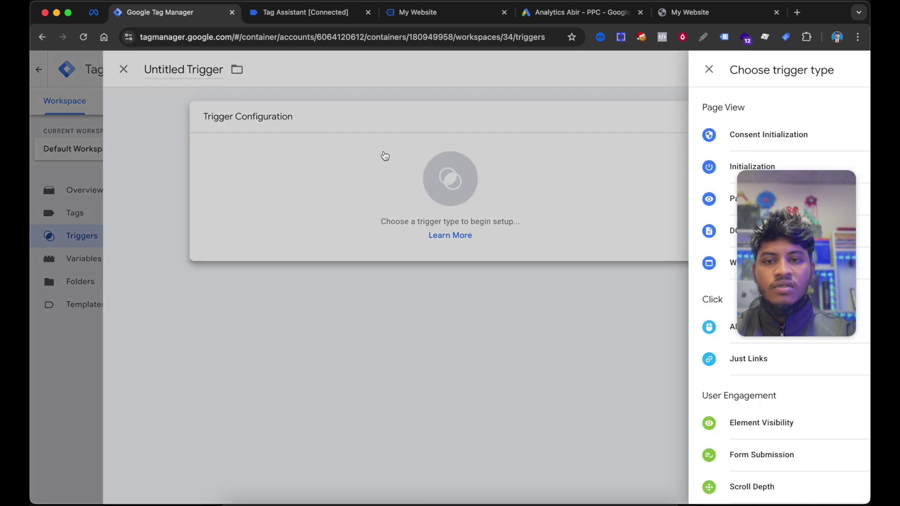
scroll(586, 281, "down", 2)
scroll(616, 325, "down", 3)
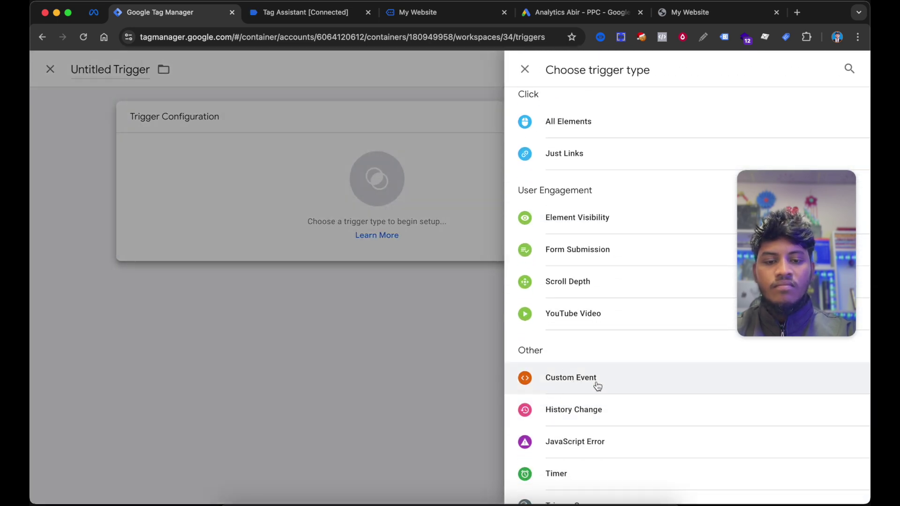
left_click(597, 385)
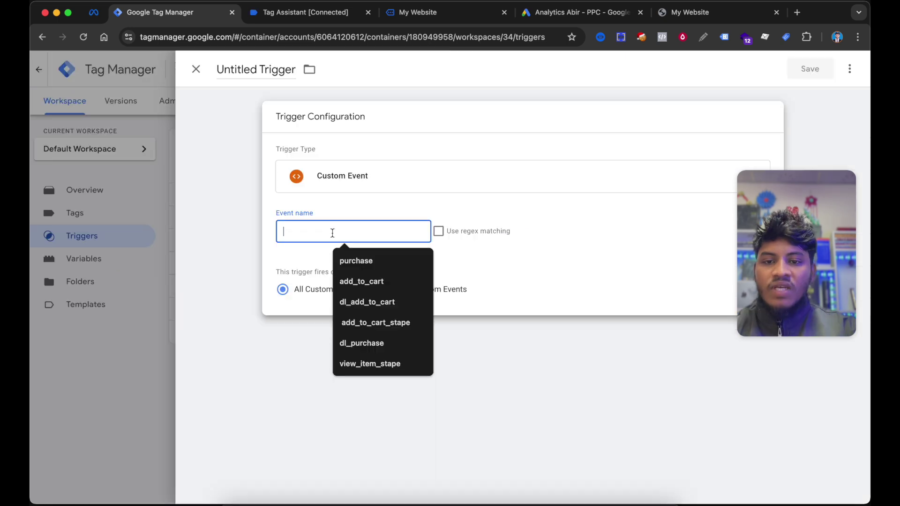
key("super+v")
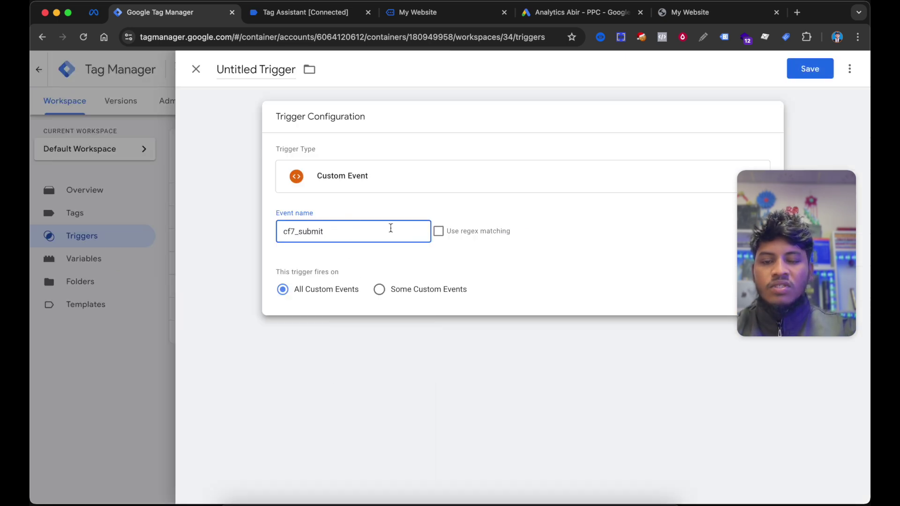
left_click(809, 69)
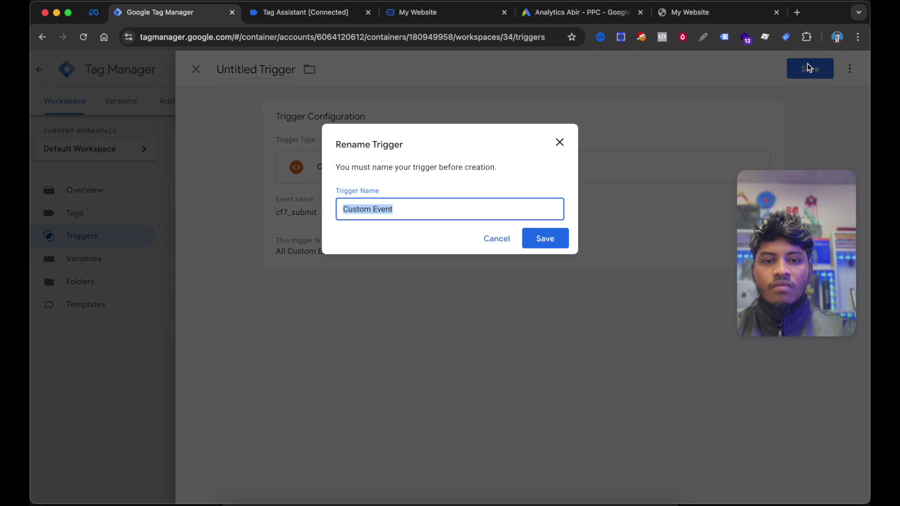
type("Lead Form Submitted")
left_click(543, 236)
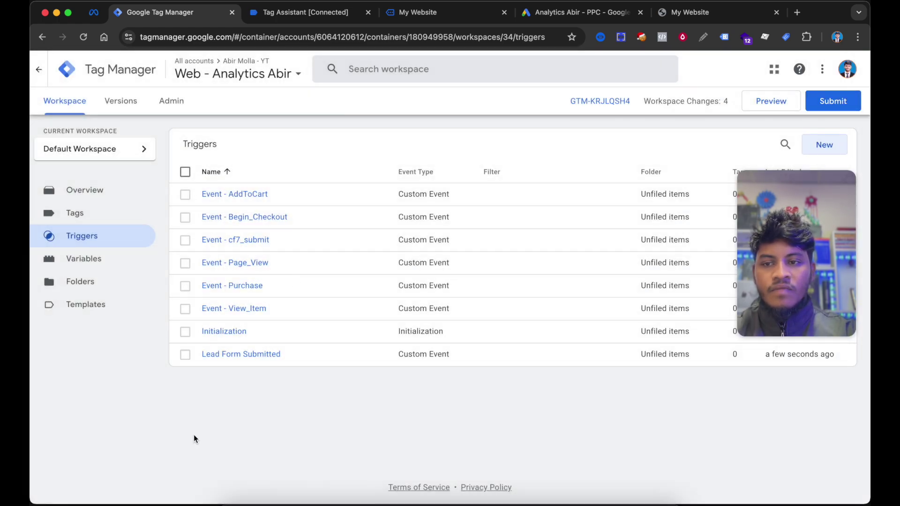
- Start a new tag of type Google Ads Conversion Tracking
left_click(91, 213)
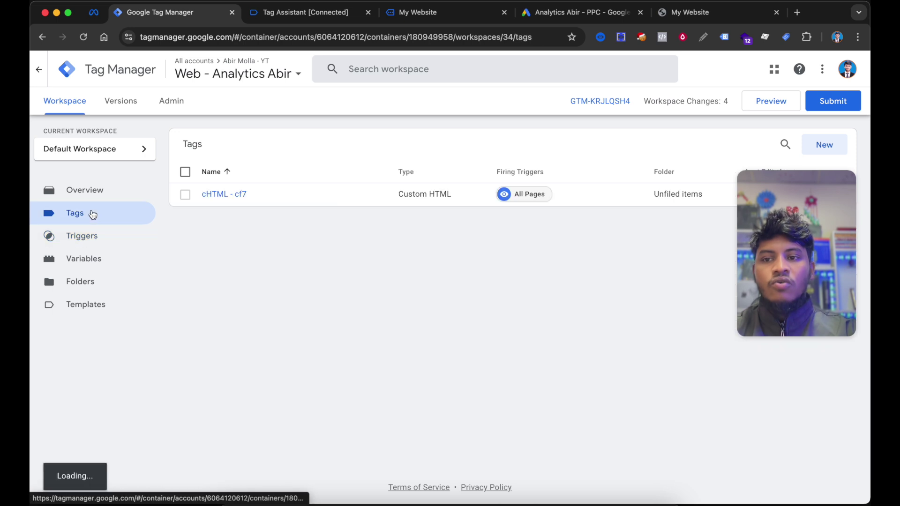
left_click(821, 144)
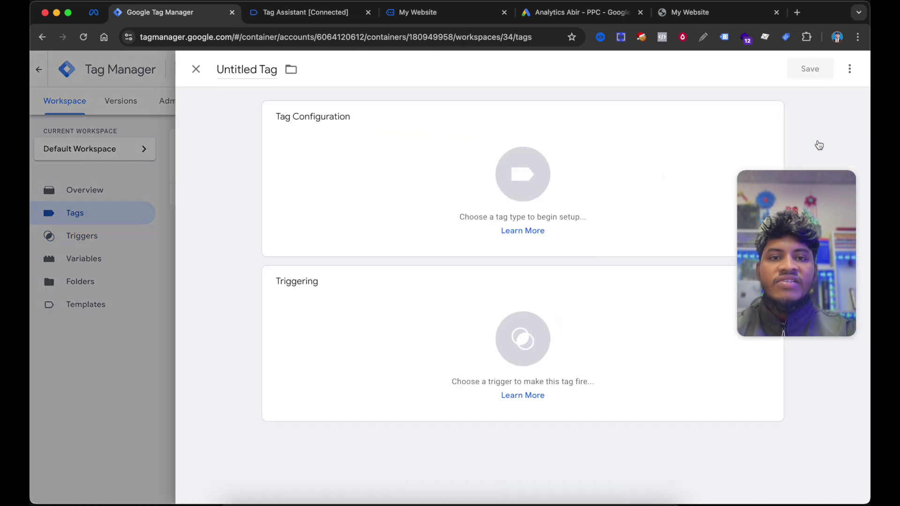
left_click(378, 167)
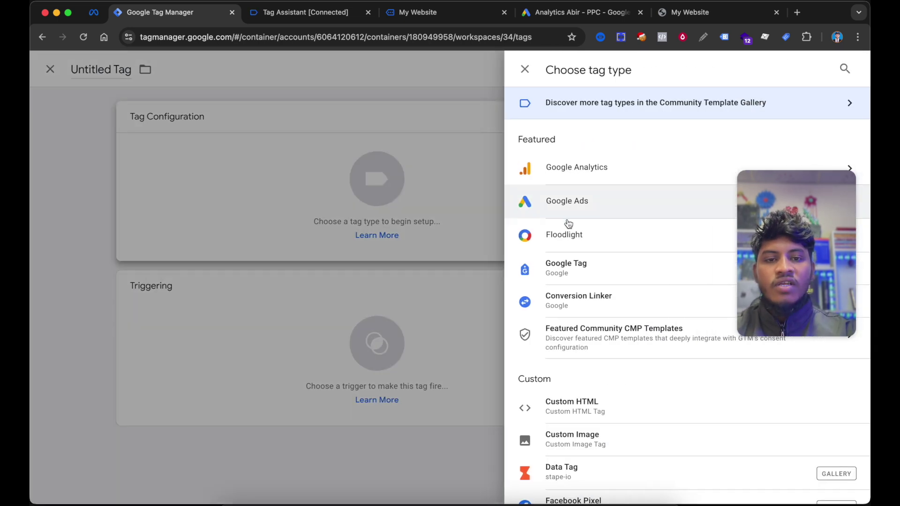
left_click(574, 194)
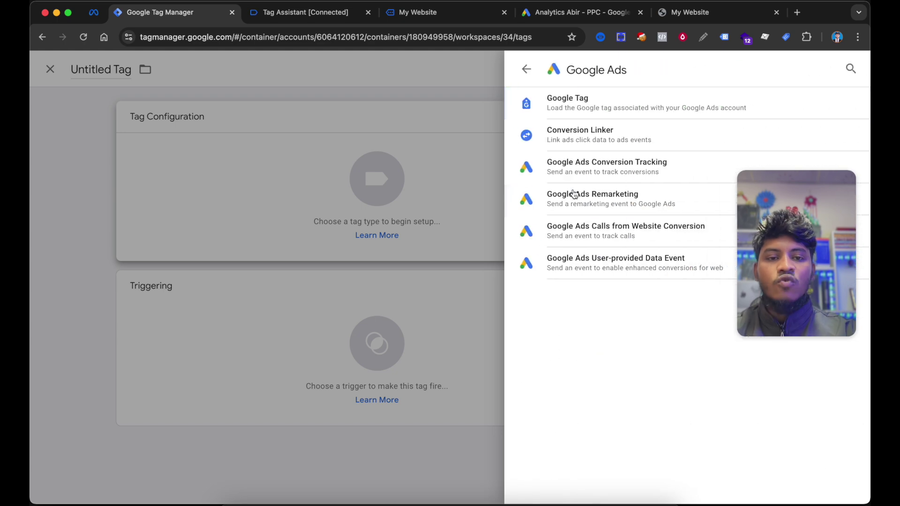
left_click(607, 175)
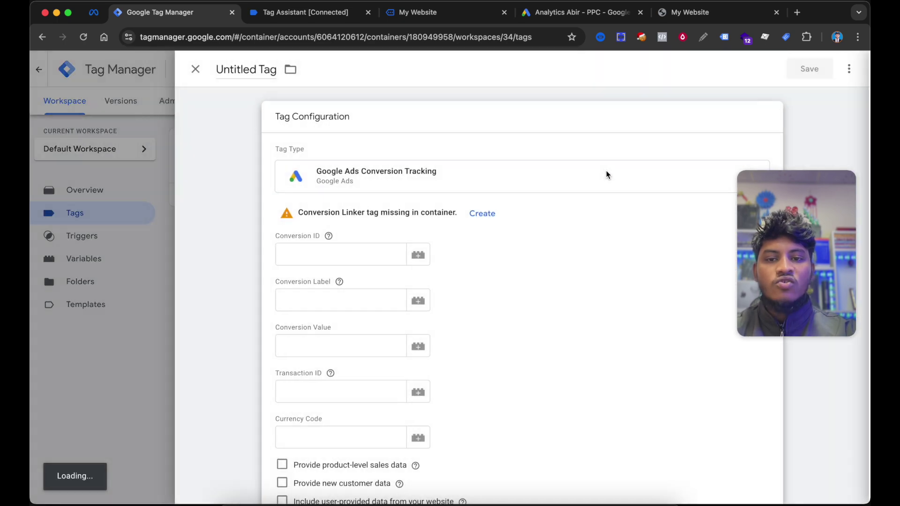
scroll(492, 251, "up", 1)
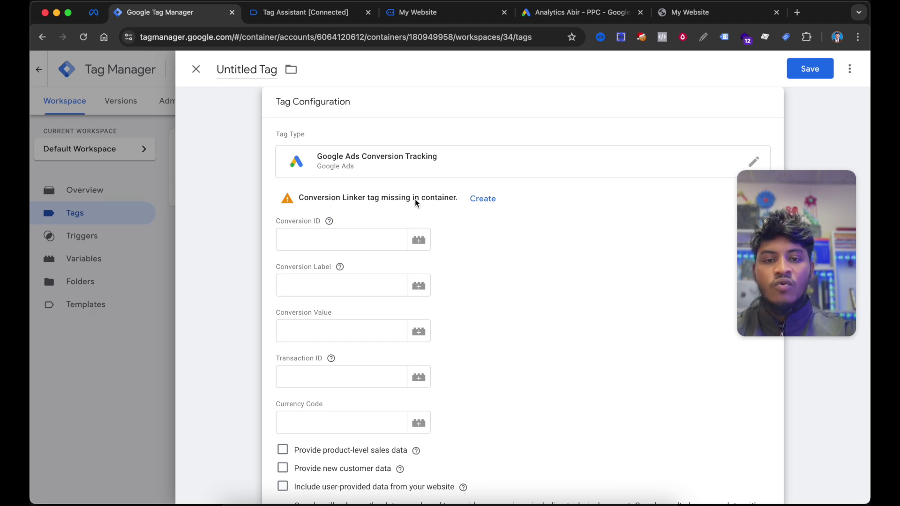
- Create and save the missing Conversion Linker tag, firing on All Pages
left_click(483, 199)
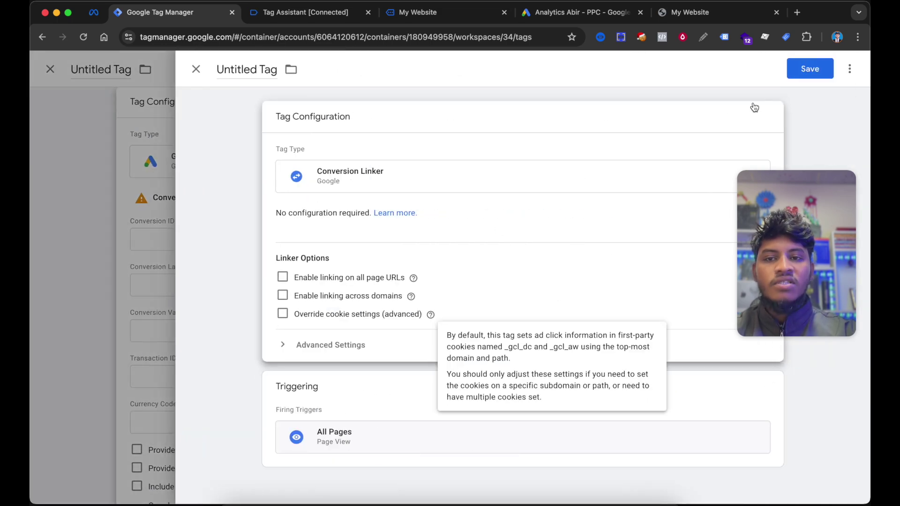
left_click(800, 69)
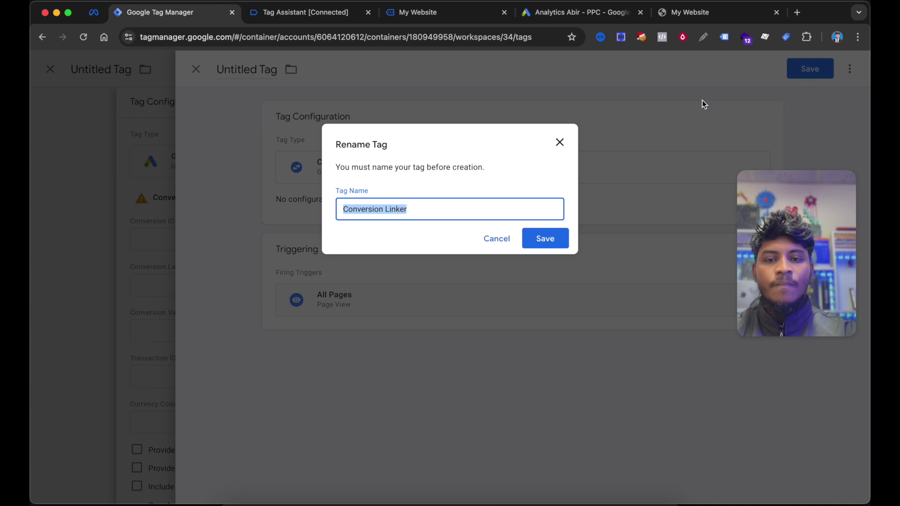
left_click(550, 240)
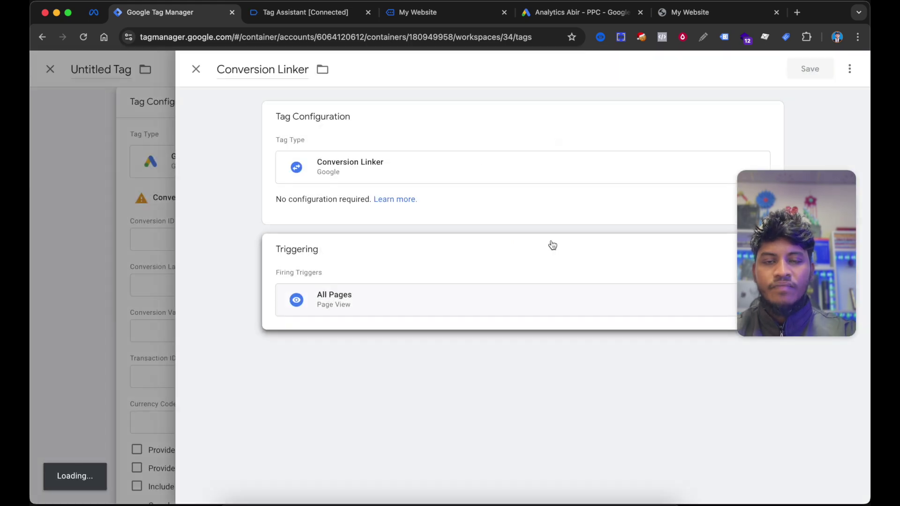
scroll(513, 256, "down", 1)
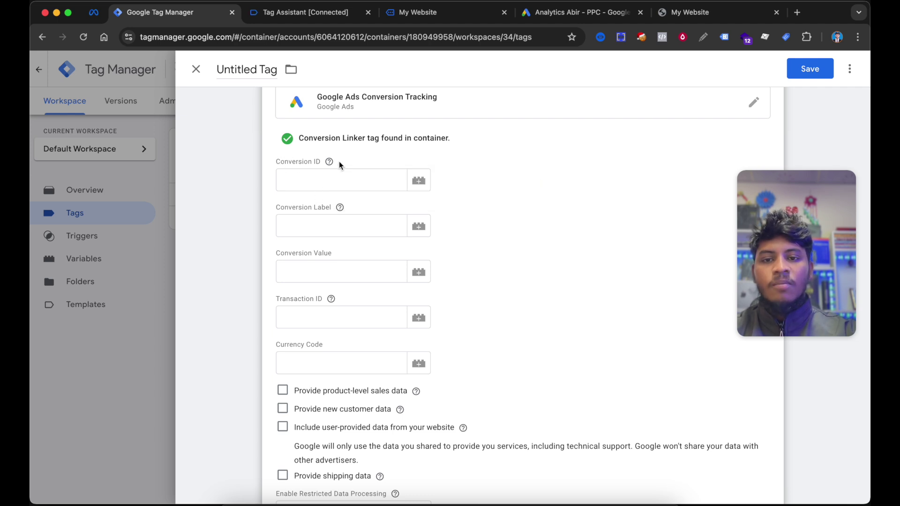
- Copy the Google Ads conversion ID into the tag's Conversion ID field
left_click(345, 180)
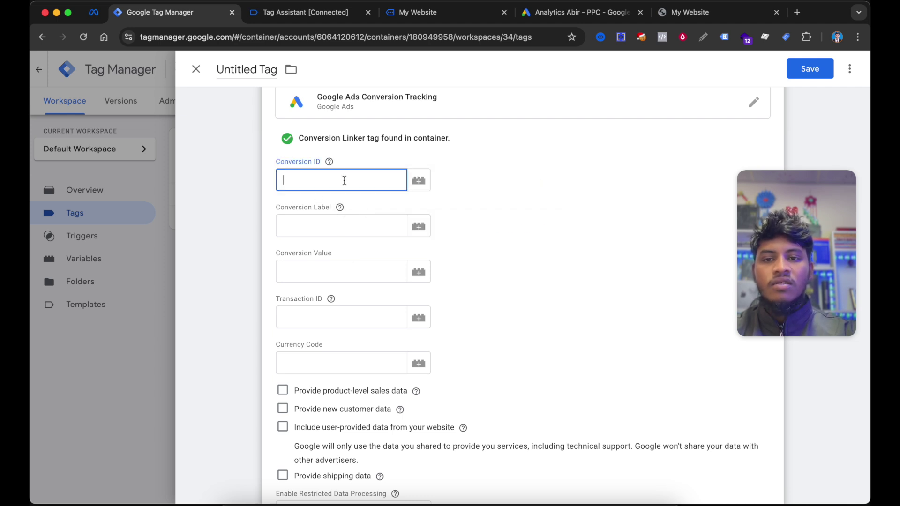
left_click(555, 19)
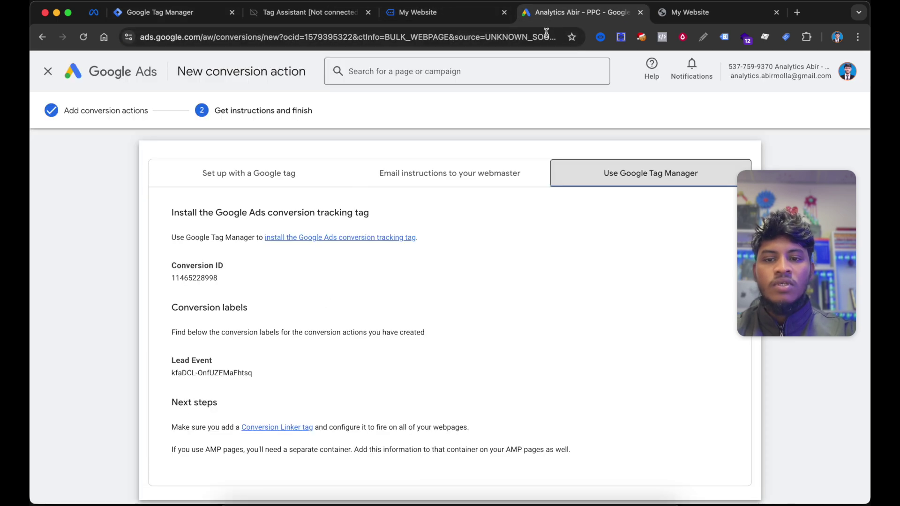
double_click(205, 278)
key("super+c")
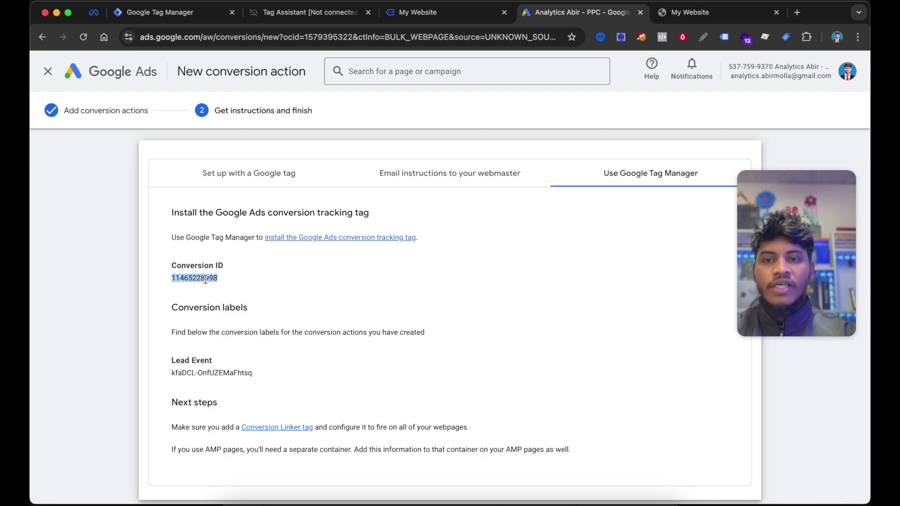
left_click(174, 7)
key("super+v")
- Copy the Lead Event conversion label into the tag's Conversion Label field
left_click(353, 220)
left_click(572, 16)
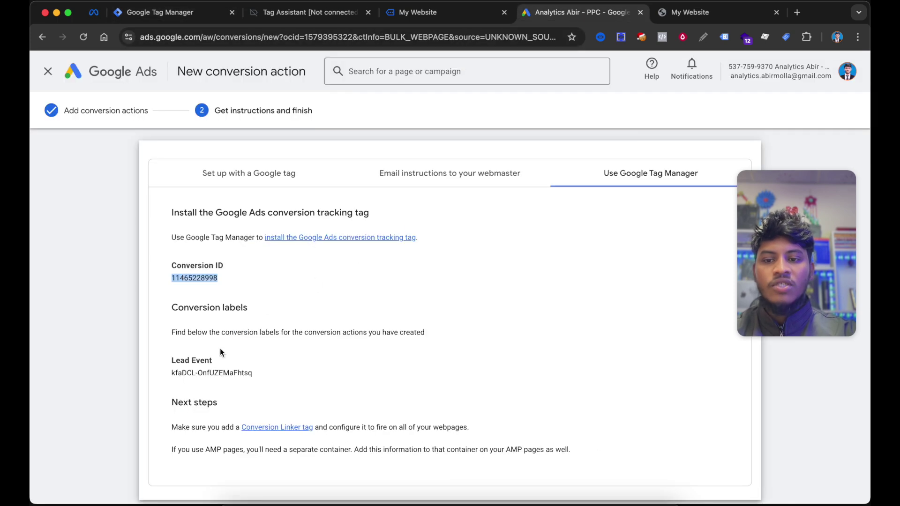
double_click(201, 373)
triple_click(183, 375)
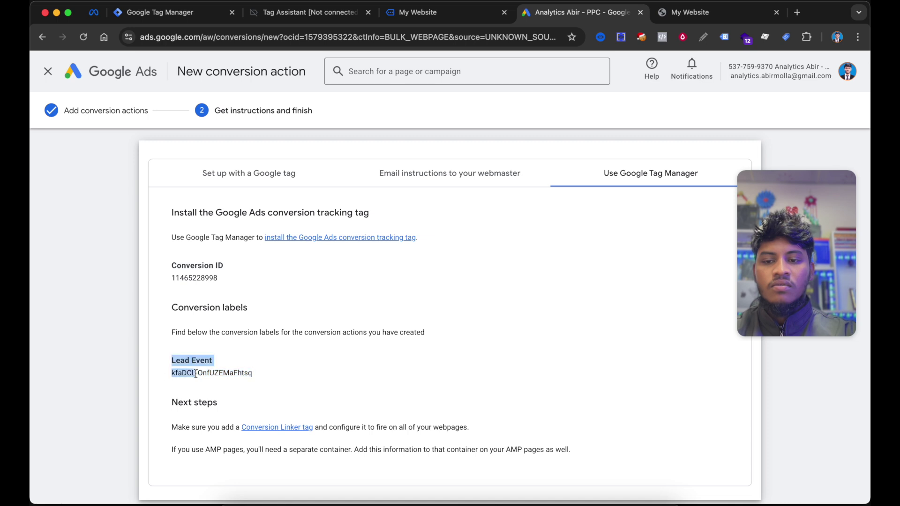
left_click(265, 376)
left_click_drag(253, 375, 171, 373)
key("super+c")
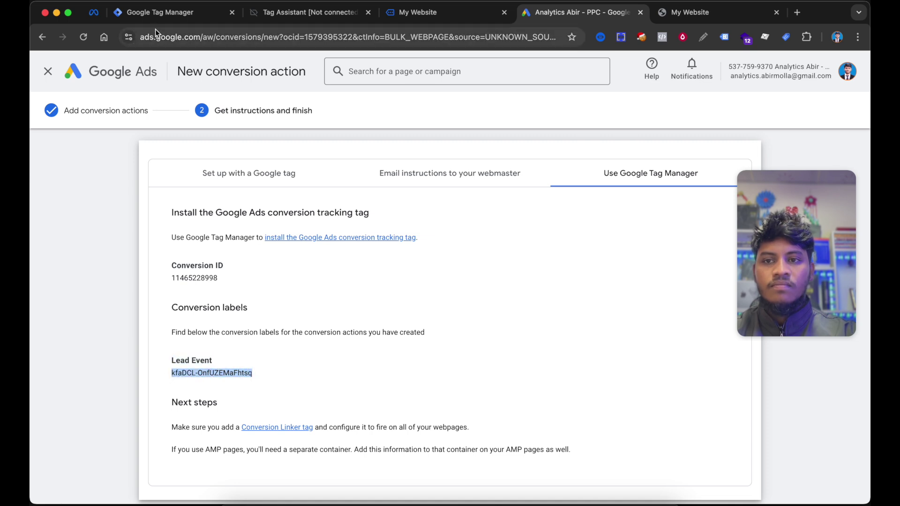
left_click(155, 19)
key("super+v")
- Enable 'Include user-provided data from your website' and create a new User-Provided Data variable
scroll(528, 243, "down", 2)
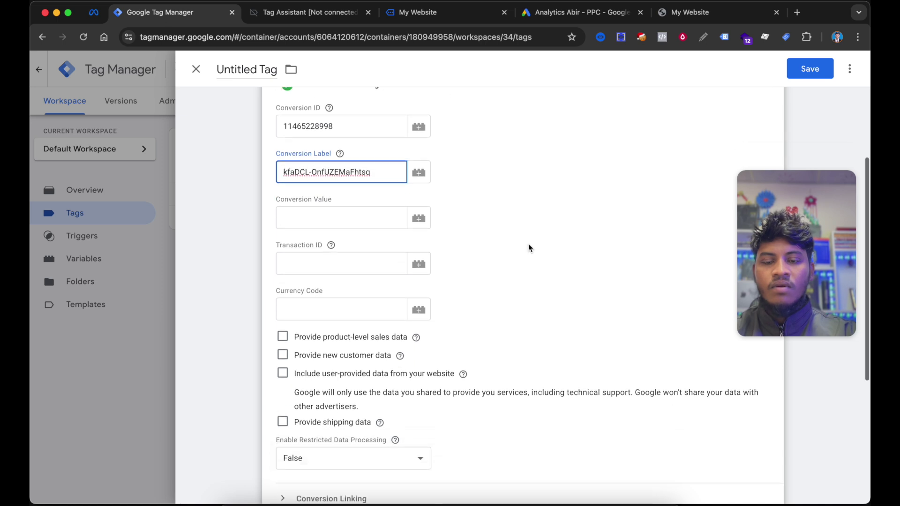
left_click(347, 221)
left_click(514, 220)
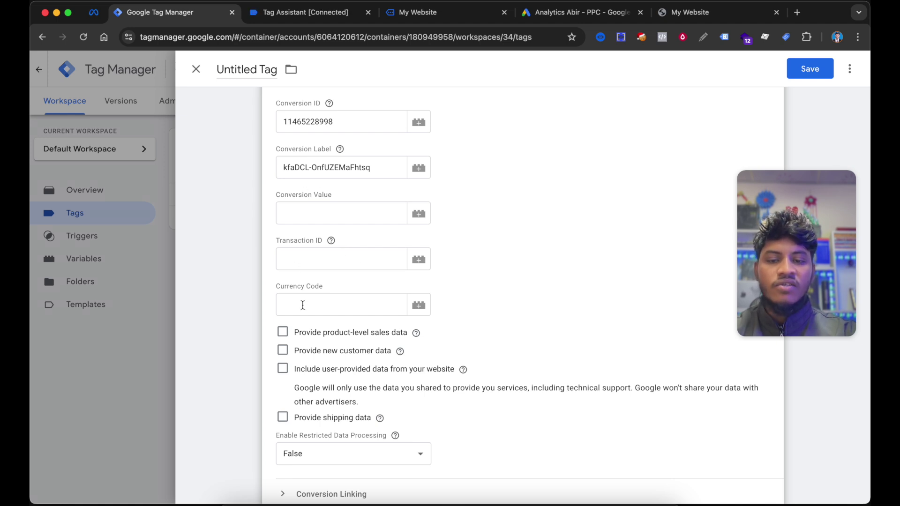
scroll(319, 289, "down", 3)
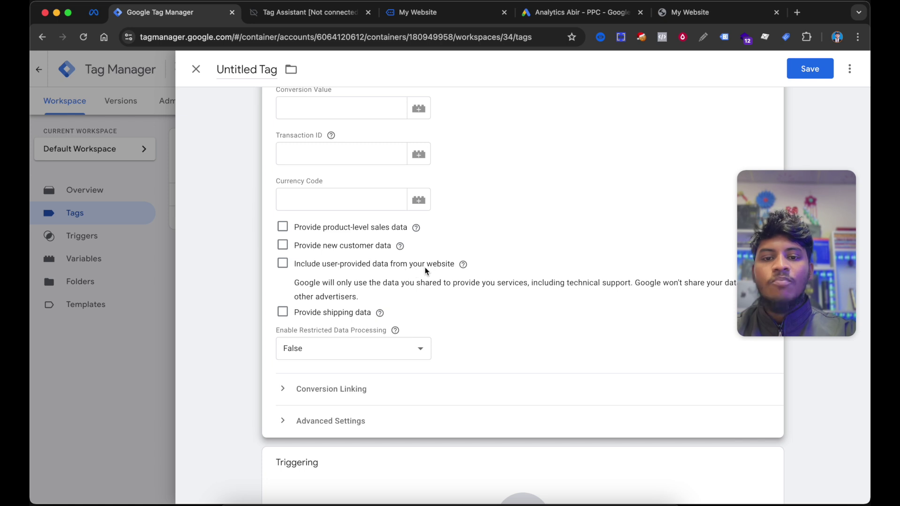
left_click(283, 264)
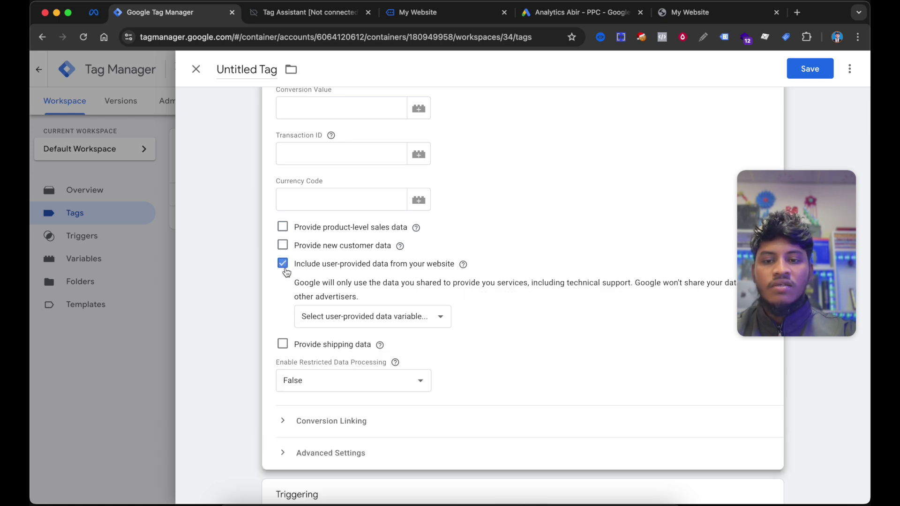
left_click(355, 317)
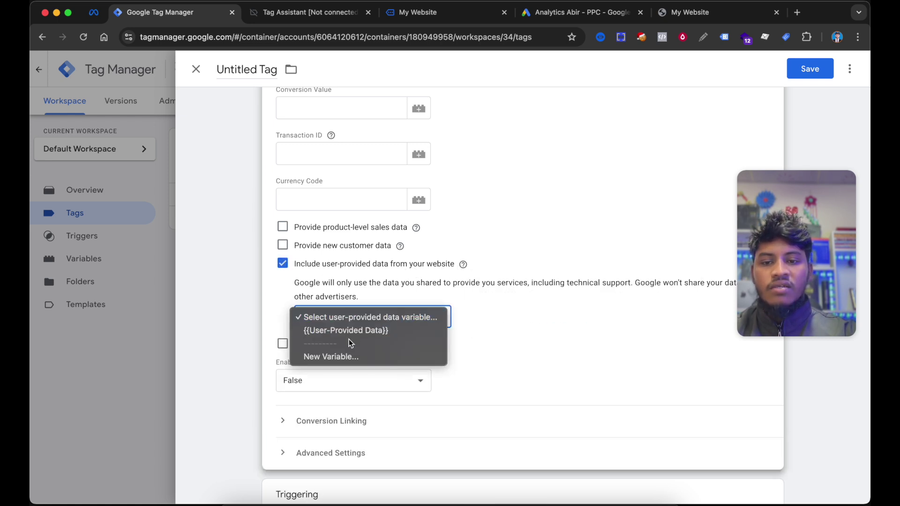
left_click(331, 357)
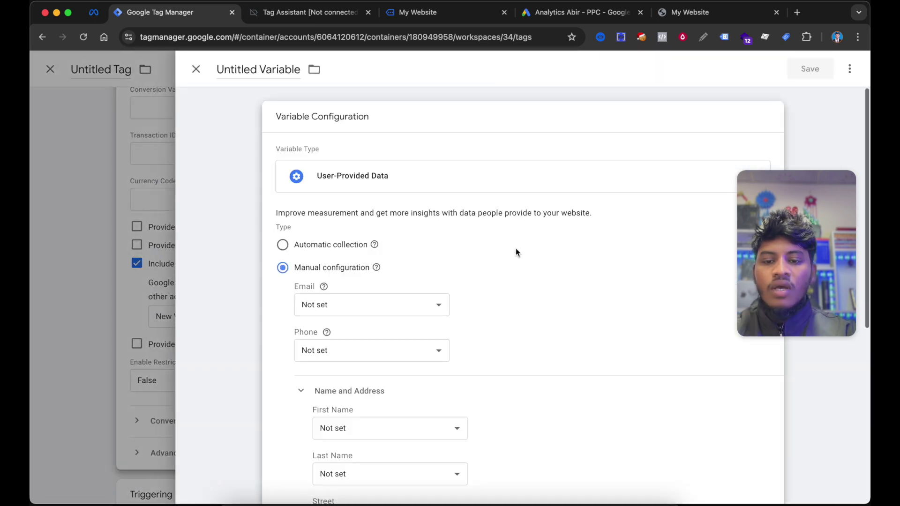
scroll(516, 248, "down", 5)
scroll(553, 223, "down", 1)
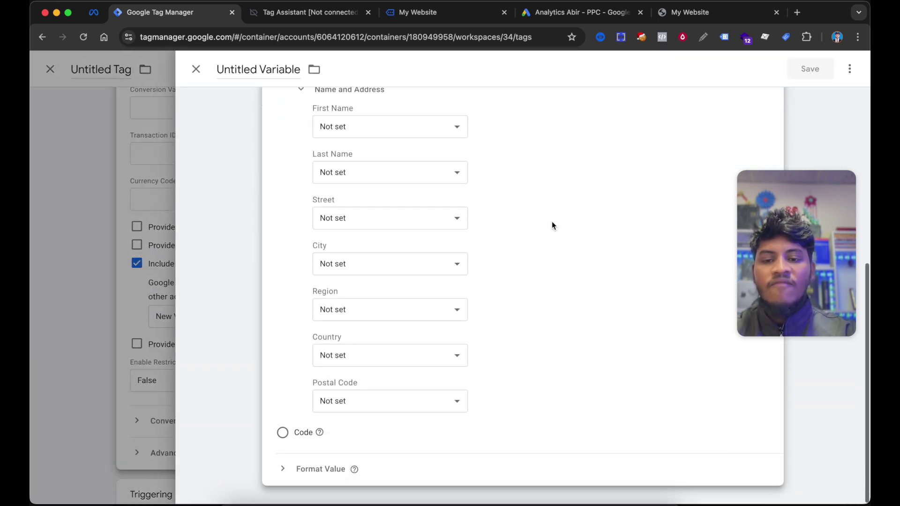
scroll(552, 223, "up", 6)
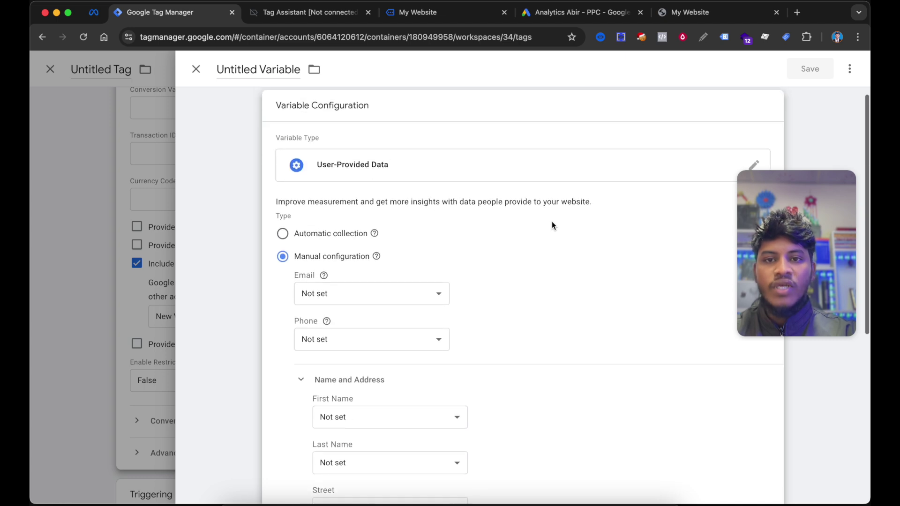
- Reconnect Tag Assistant and review the cf7_submit data layer's your-name, your-email and tel inputs
left_click(302, 13)
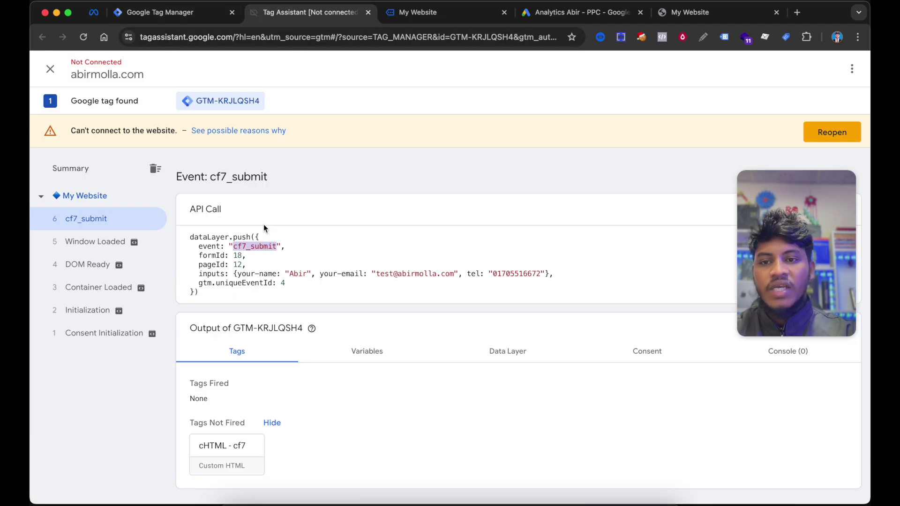
left_click(247, 255)
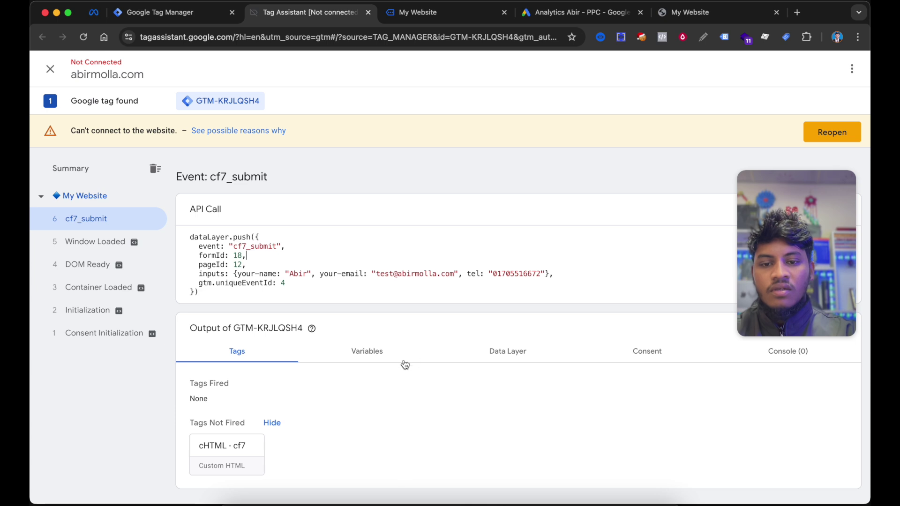
left_click(493, 356)
scroll(494, 362, "down", 1)
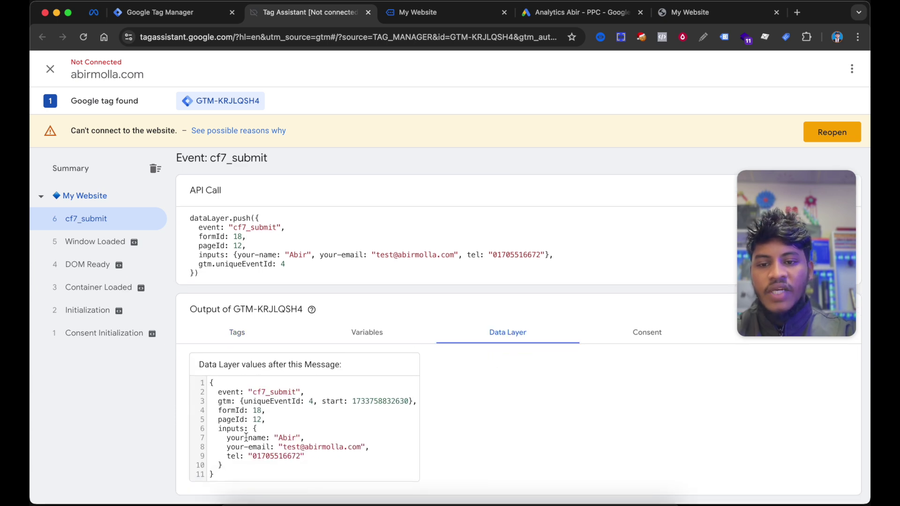
left_click_drag(226, 437, 285, 457)
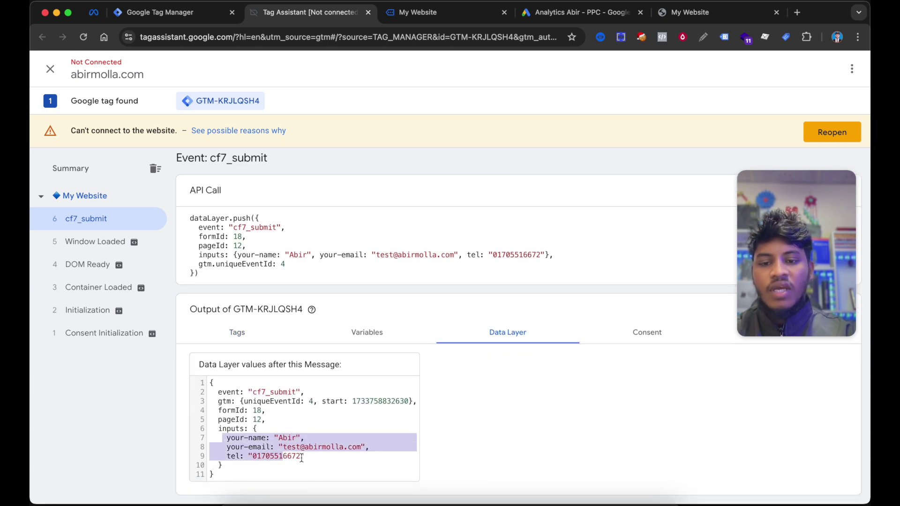
left_click(308, 459)
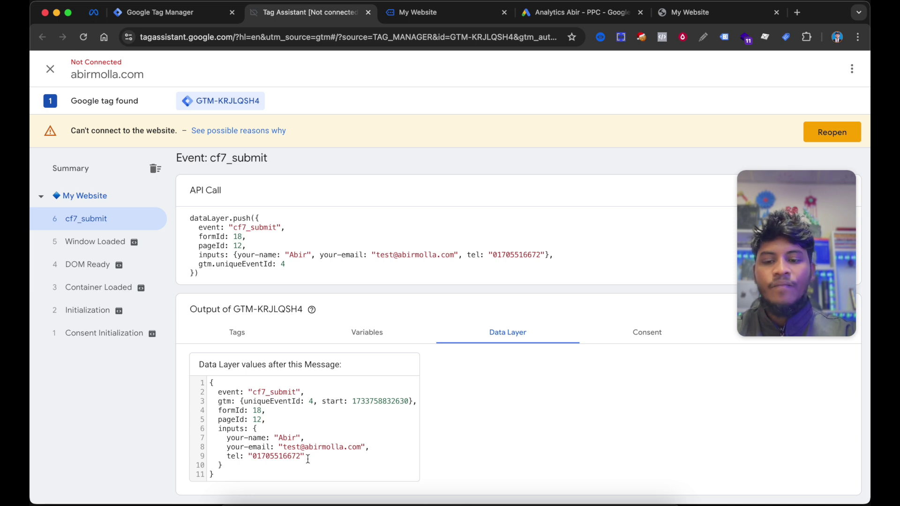
left_click_drag(225, 442, 220, 437)
- For the Email field, start a new variable of type Data Layer Variable
left_click(318, 445)
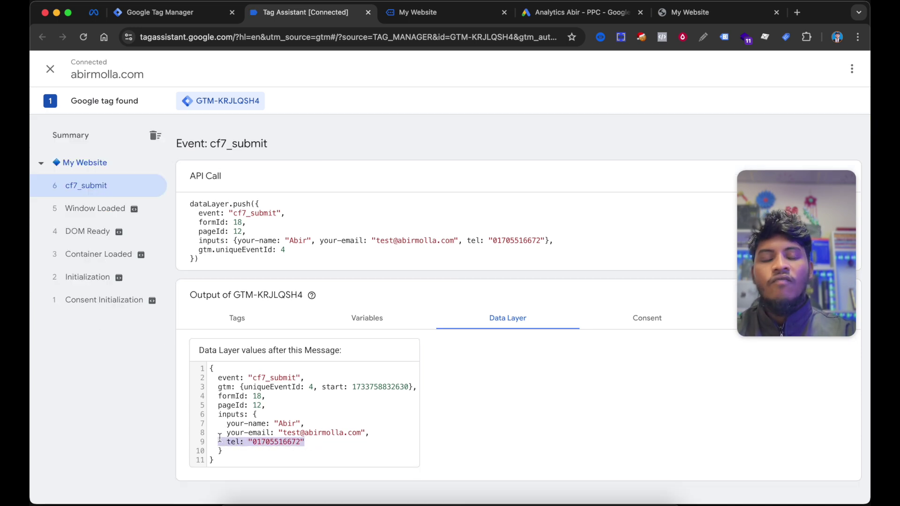
left_click(193, 13)
scroll(417, 236, "down", 2)
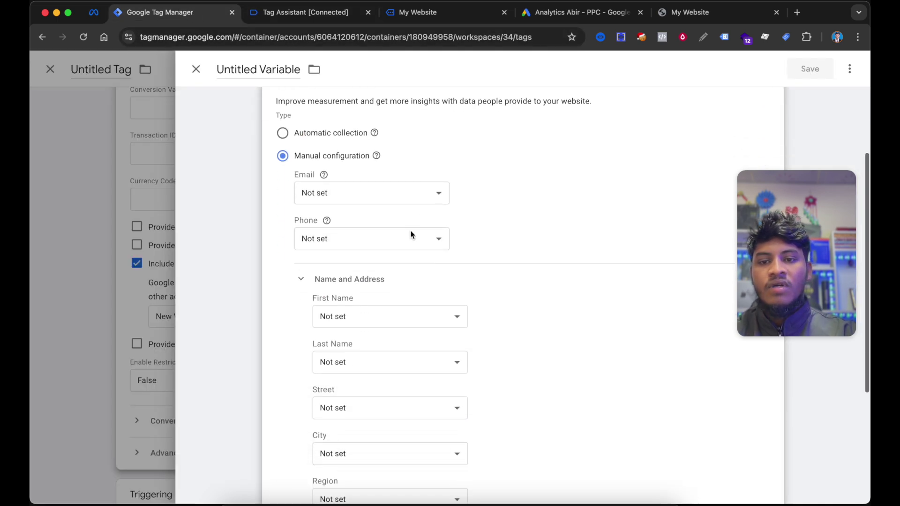
left_click(378, 197)
left_click(378, 196)
left_click(379, 196)
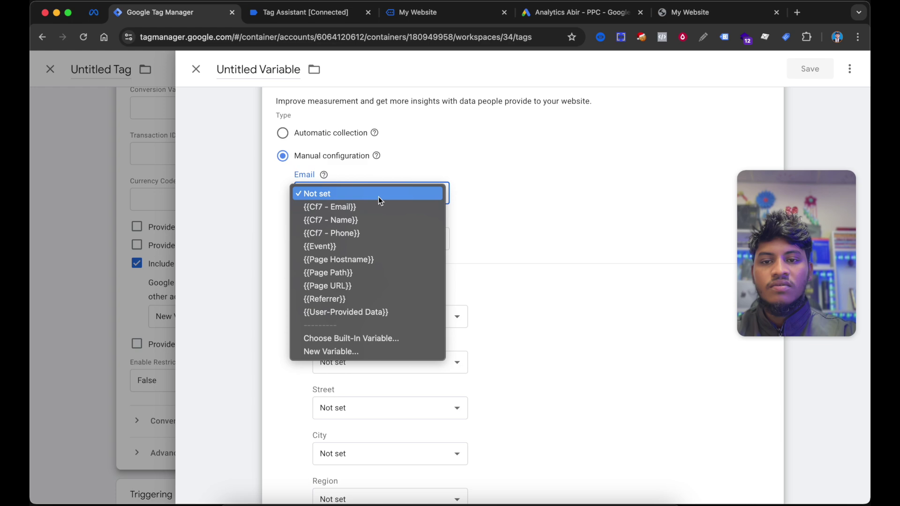
left_click(340, 351)
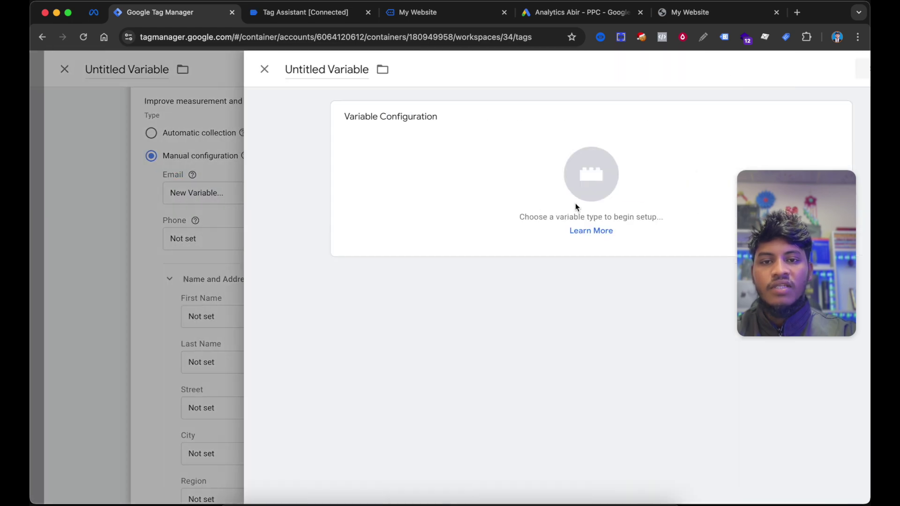
left_click(677, 139)
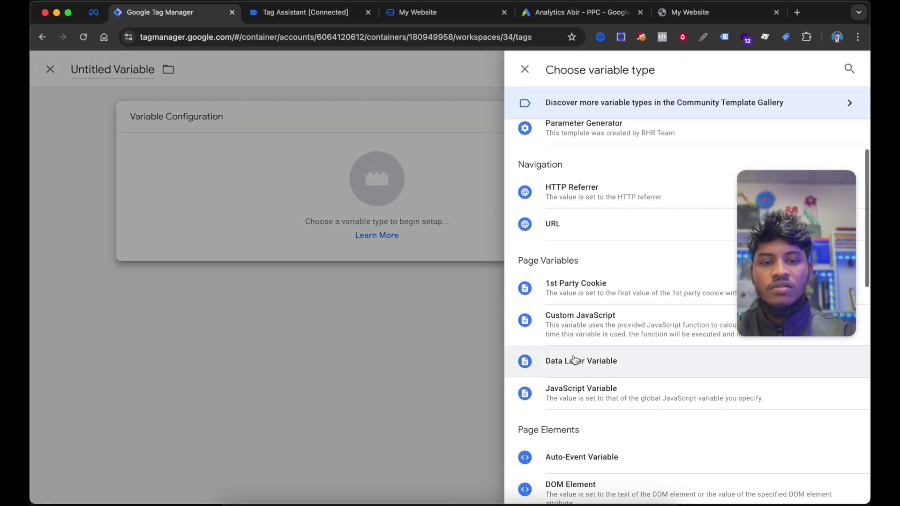
left_click(573, 361)
- Copy the 'inputs' key from Tag Assistant and start a new Data Layer Variable for Phone
left_click(446, 18)
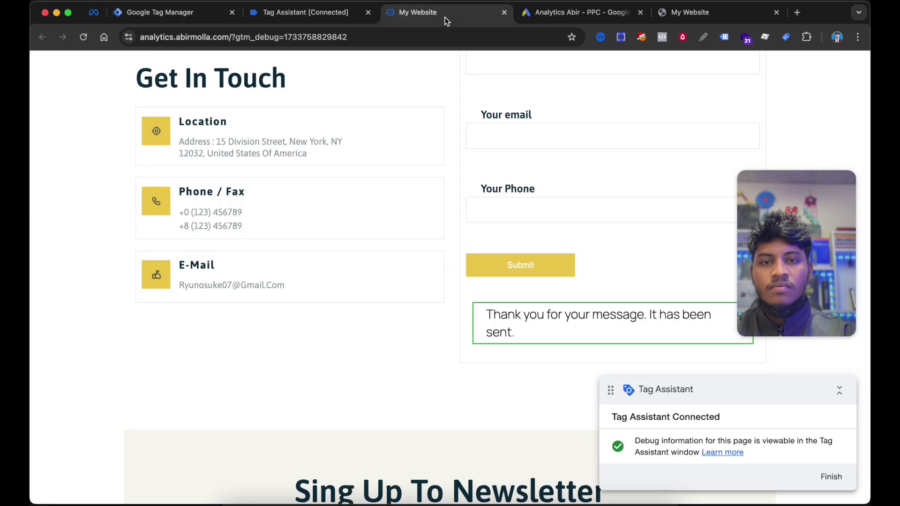
left_click(329, 15)
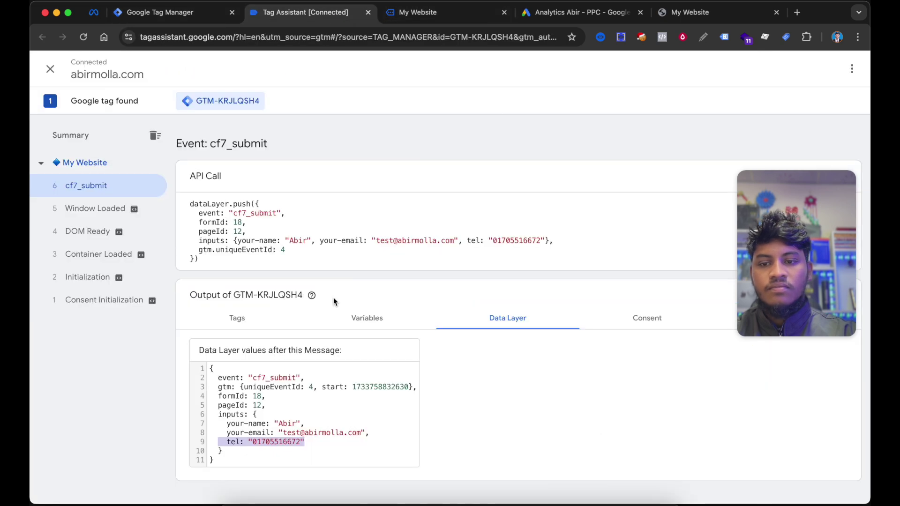
left_click(232, 415)
double_click(232, 415)
key("super+c")
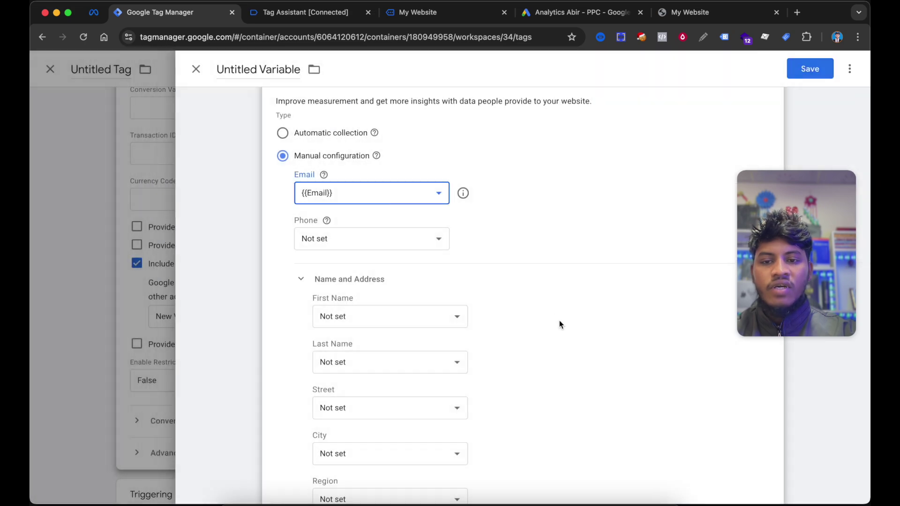
scroll(559, 321, "down", 1)
scroll(559, 321, "up", 2)
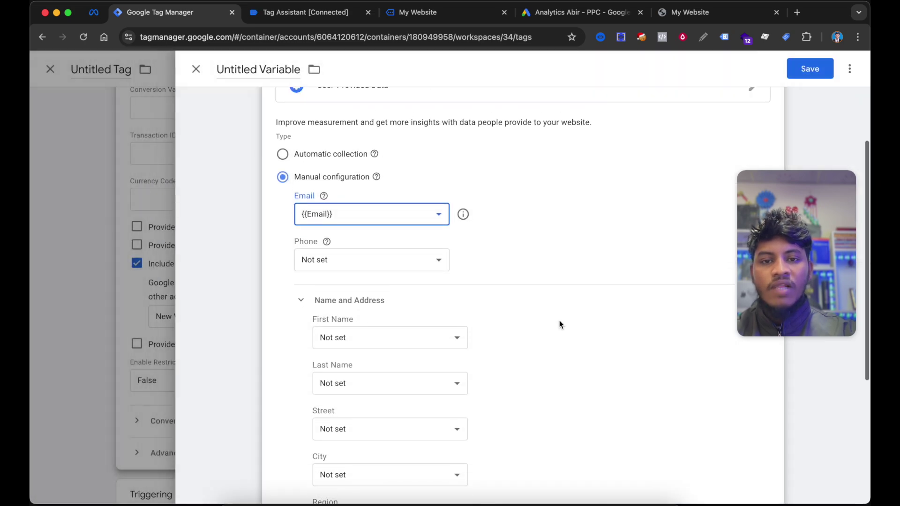
left_click(370, 259)
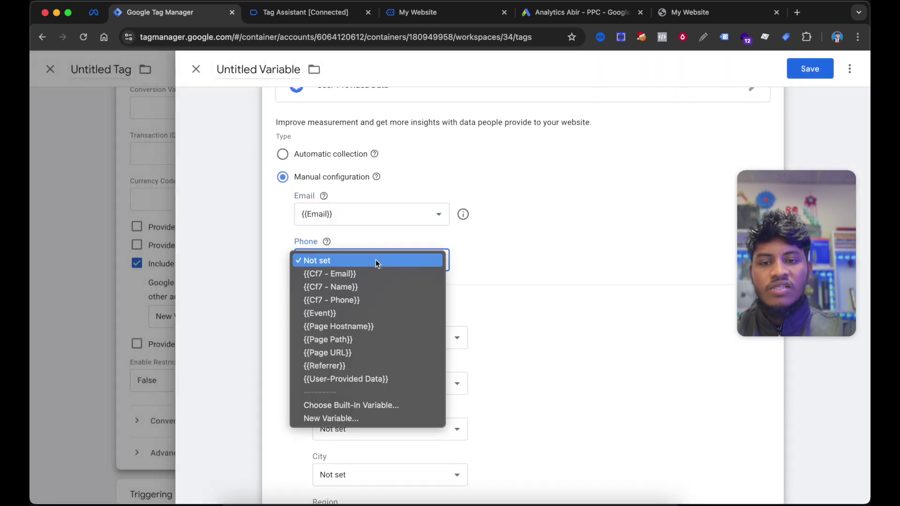
left_click(324, 418)
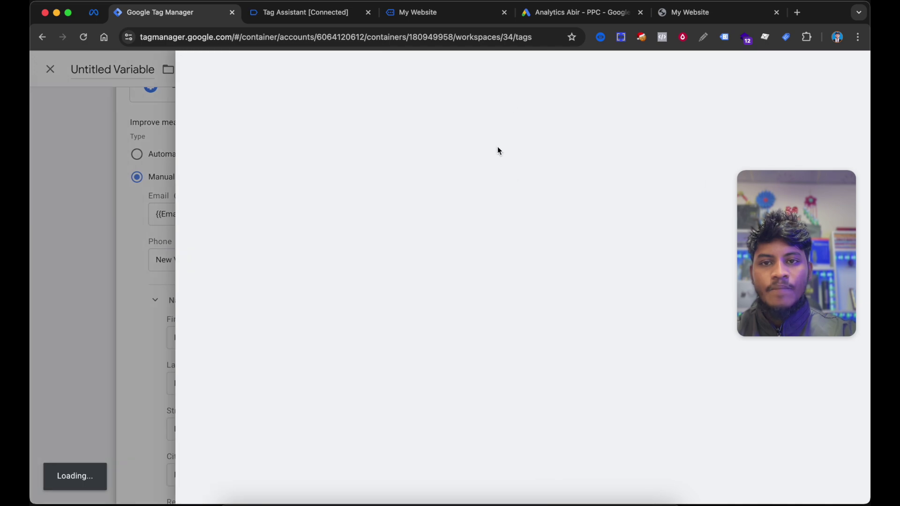
left_click(506, 183)
left_click(542, 354)
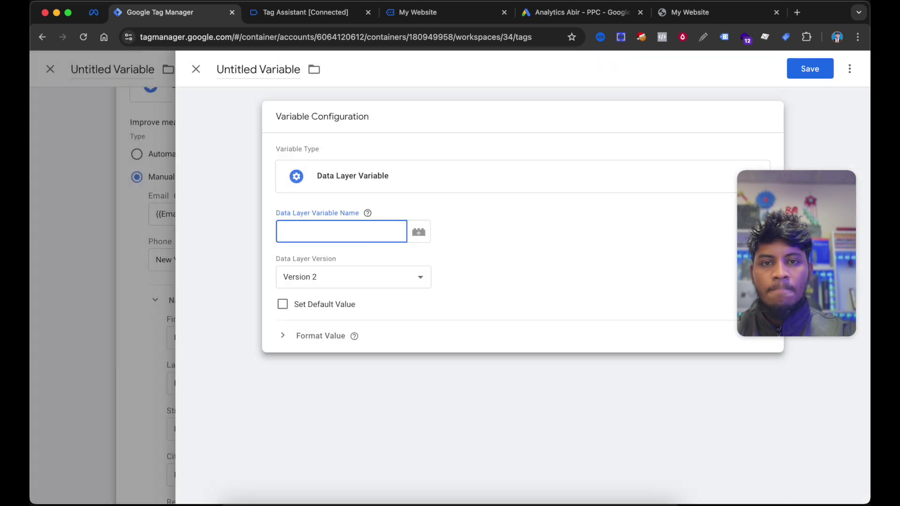
- Set the Phone variable's data layer name to inputs.tel from the cf7_submit keys
left_click(438, 13)
left_click(276, 13)
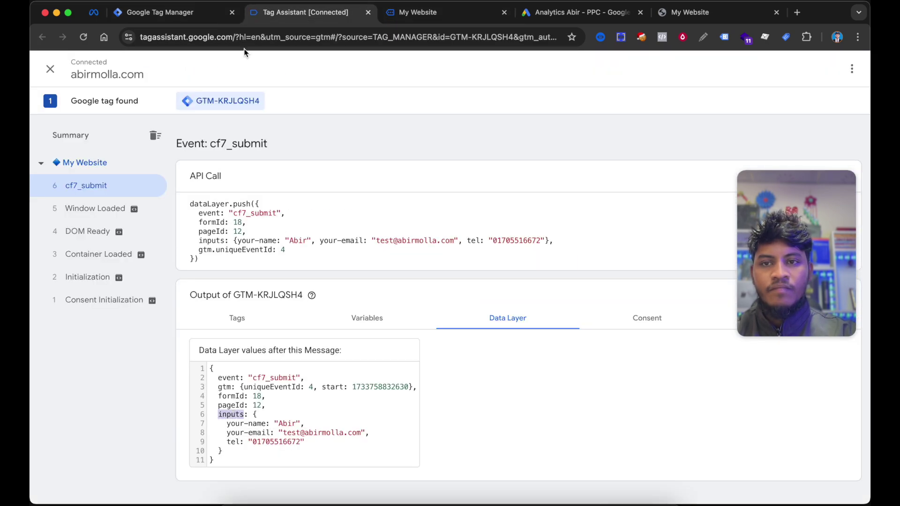
left_click(159, 12)
key("super+v")
left_click(305, 12)
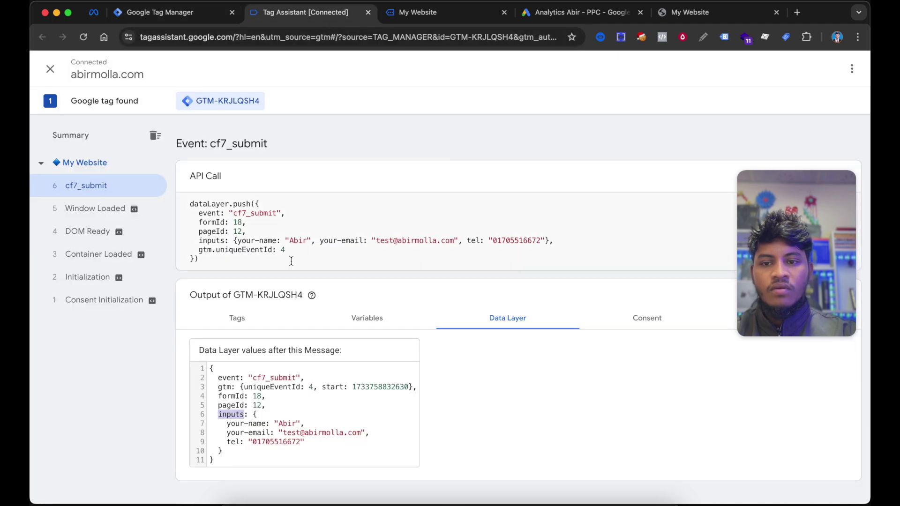
double_click(233, 442)
key("super+c")
left_click(159, 12)
type(".")
key("super+v")
- Save the new data layer variable as Phone and save the User-Provided Data variable
left_click(801, 69)
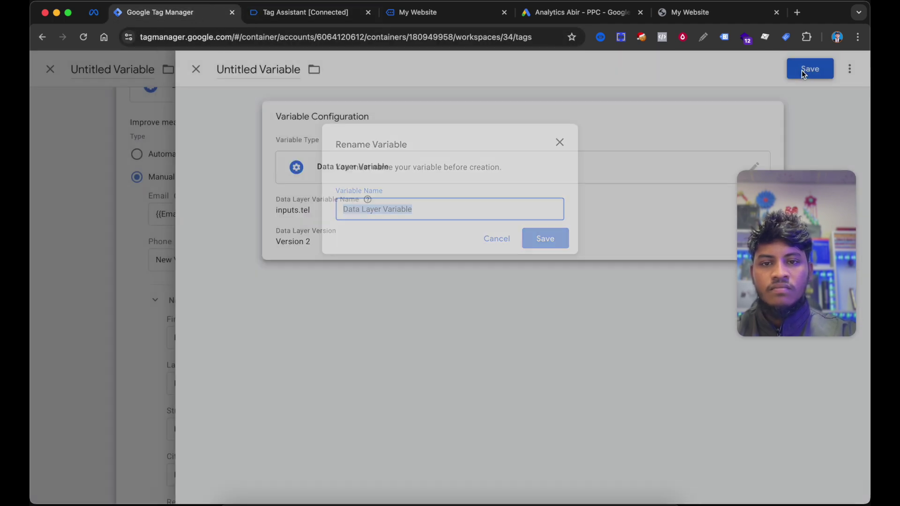
type("Phone")
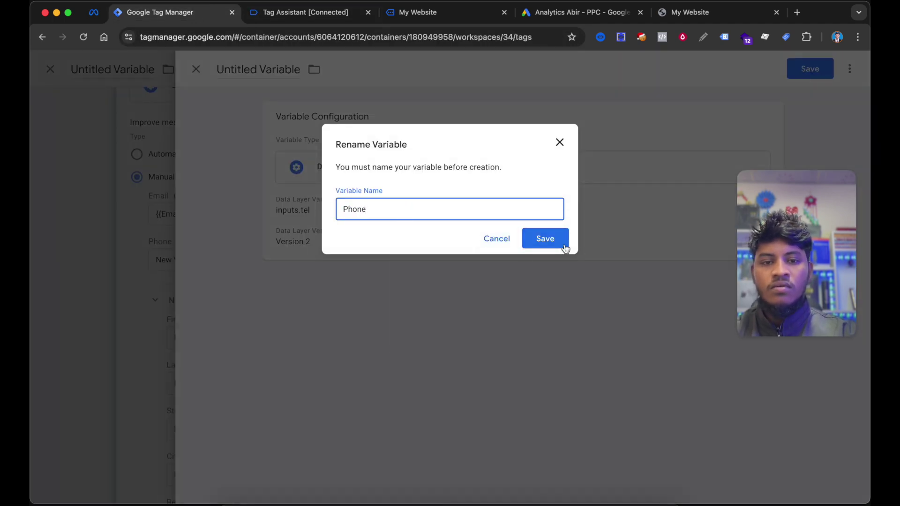
left_click(560, 243)
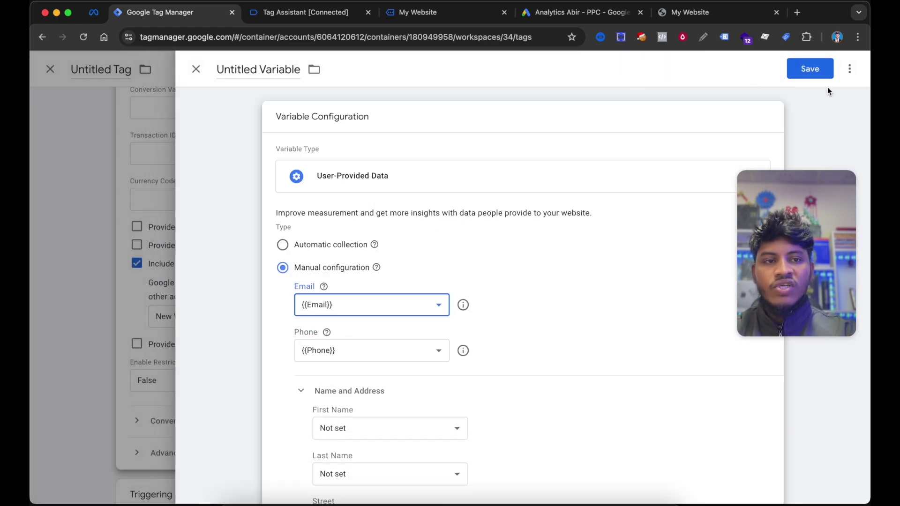
left_click(821, 73)
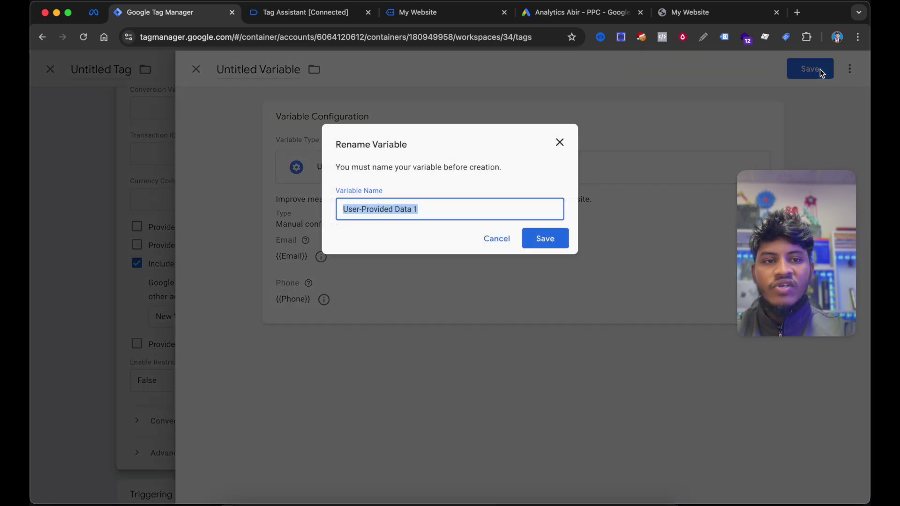
- Save the variable as 'User-Provided Data for Lead' and open the tag's Triggering choices
left_click(414, 224)
left_click(383, 202)
left_click(412, 218)
key("BackSpace")
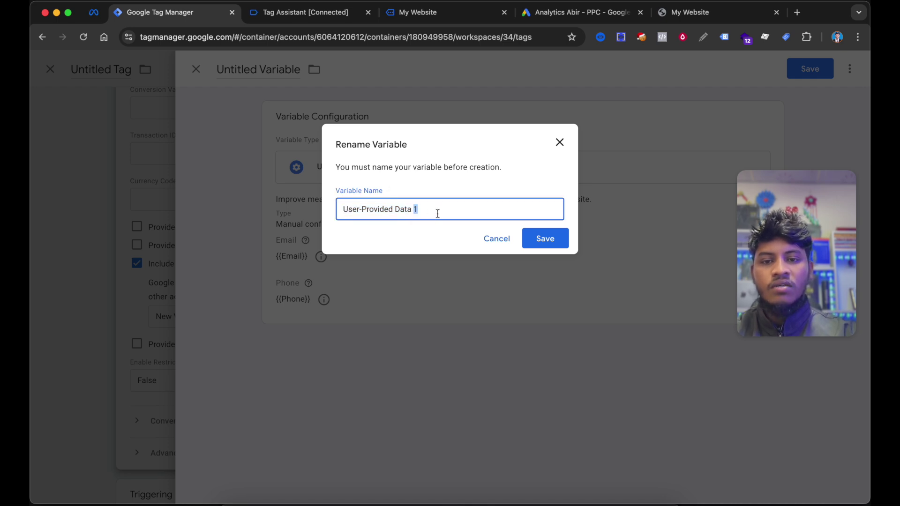
type("for Lead")
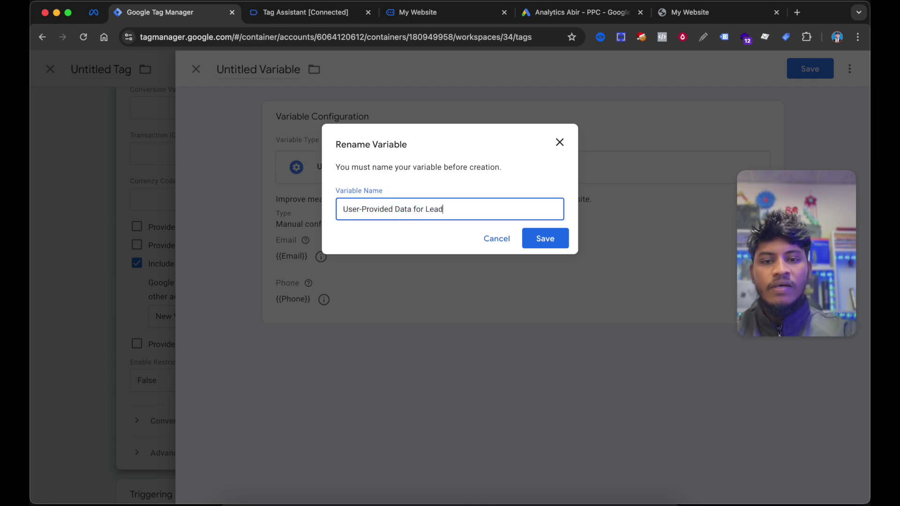
left_click(539, 242)
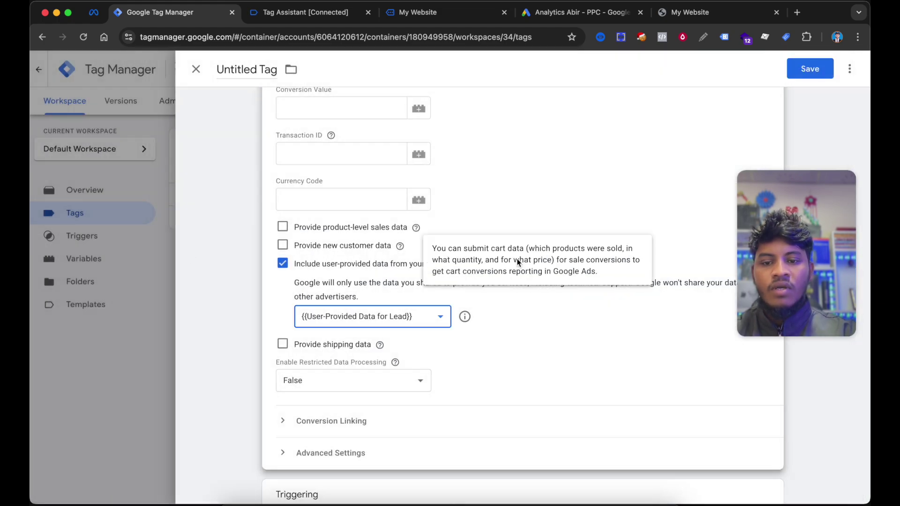
scroll(570, 399, "down", 3)
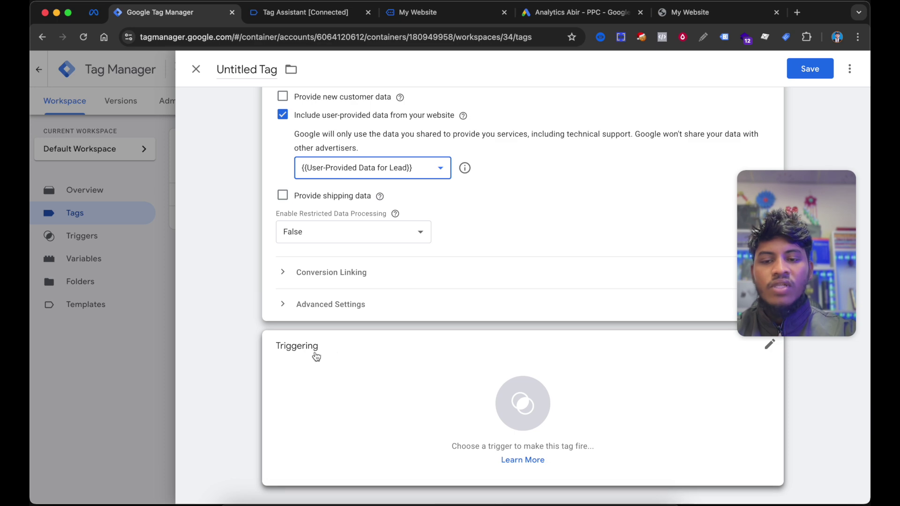
left_click(422, 403)
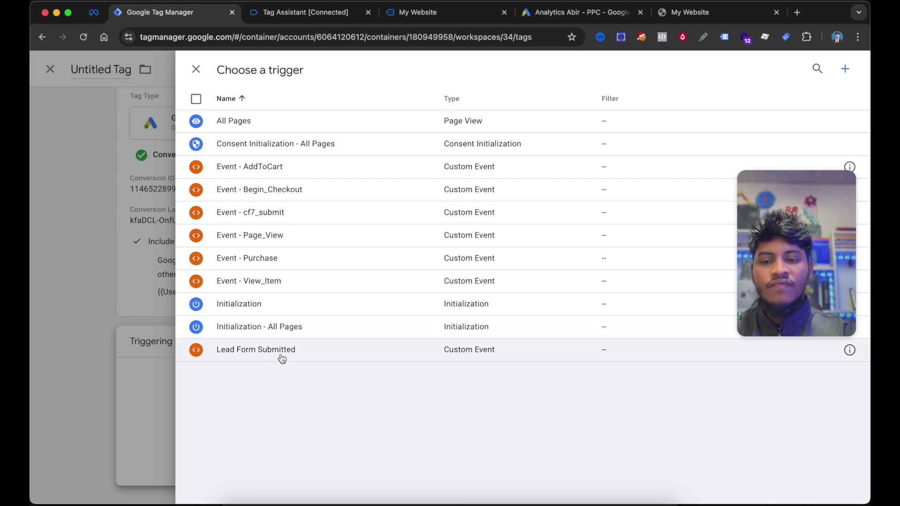
- Fire the tag on Lead Form Submitted and save it as Google Ads Conversion Tracking
left_click(848, 351)
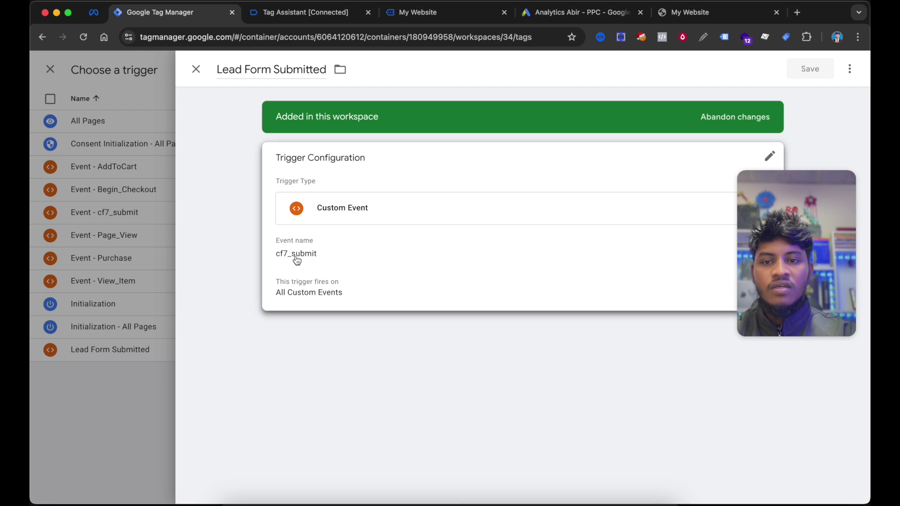
left_click(71, 401)
left_click(367, 354)
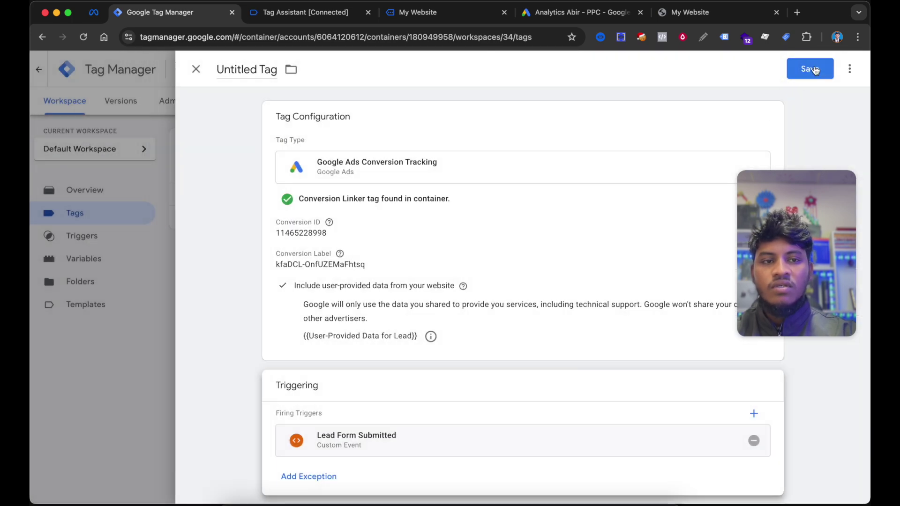
left_click(810, 68)
left_click(547, 238)
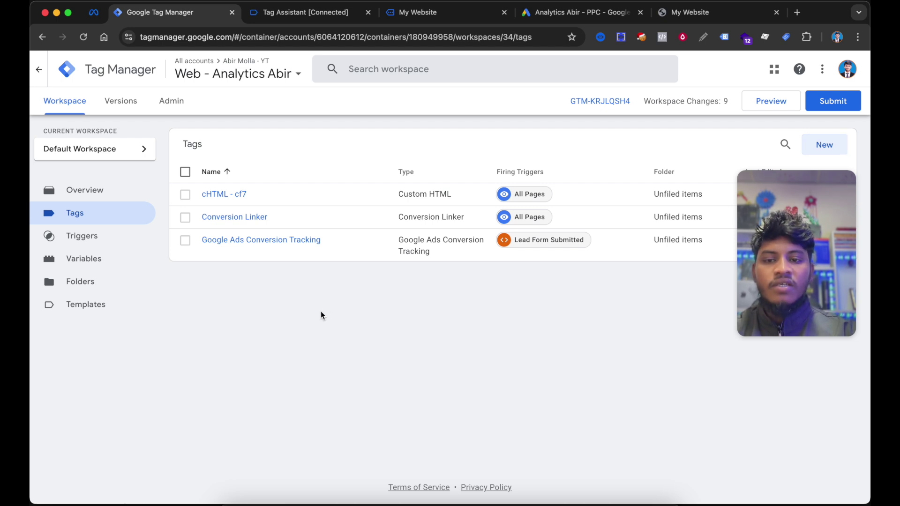
- Publish the workspace changes as a new version named 'Google ads enhanced'
left_click(832, 105)
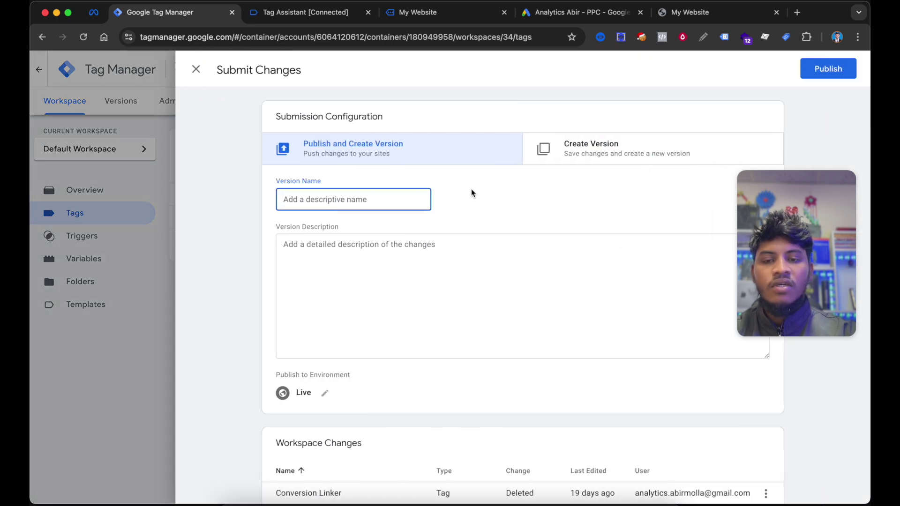
type("Google ads enhanced conversion")
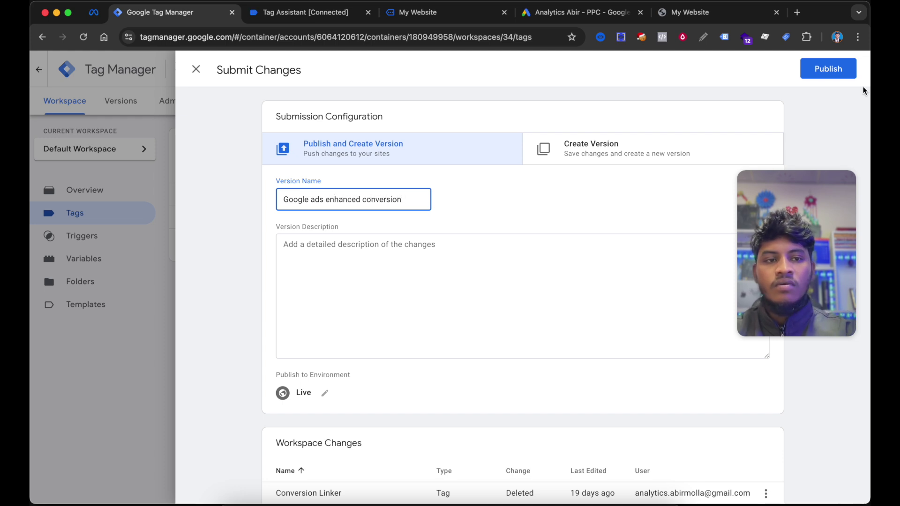
left_click(823, 72)
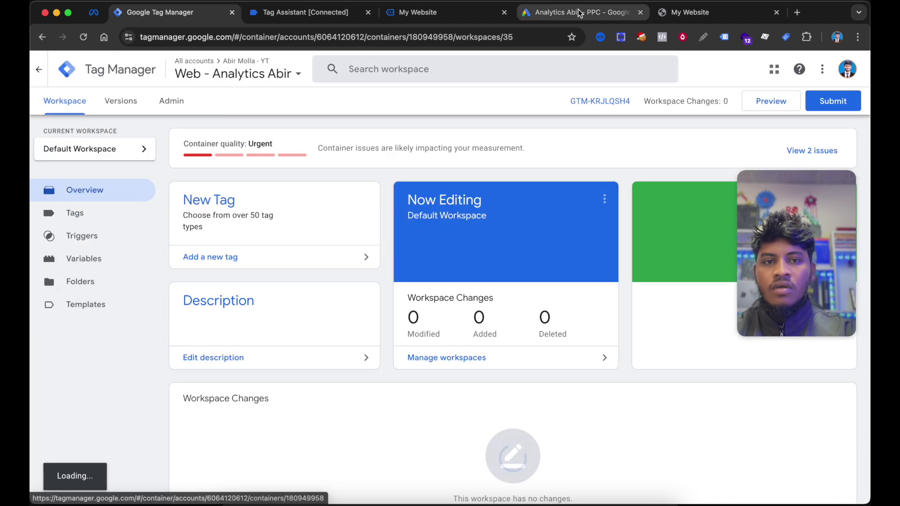
left_click(557, 14)
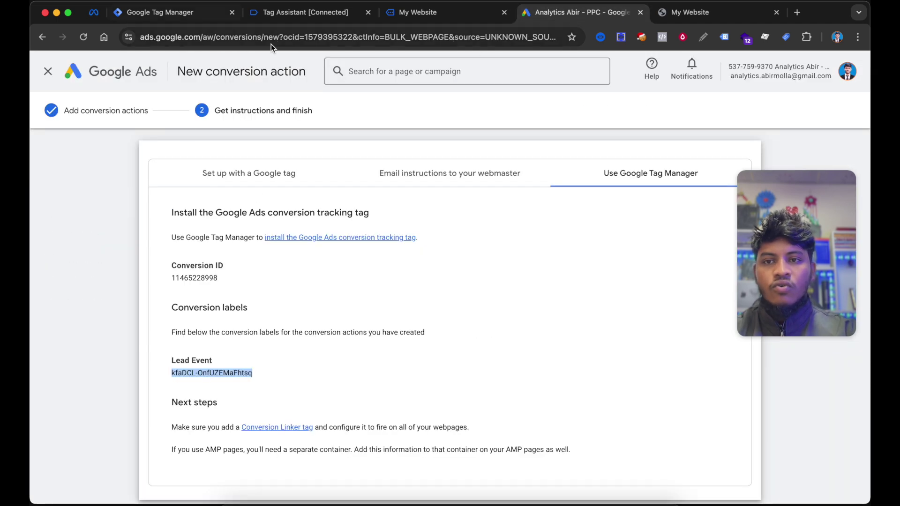
- Finish the conversion action and check Lead Event shows Inactive under Submit lead form
scroll(336, 194, "down", 2)
scroll(336, 195, "down", 1)
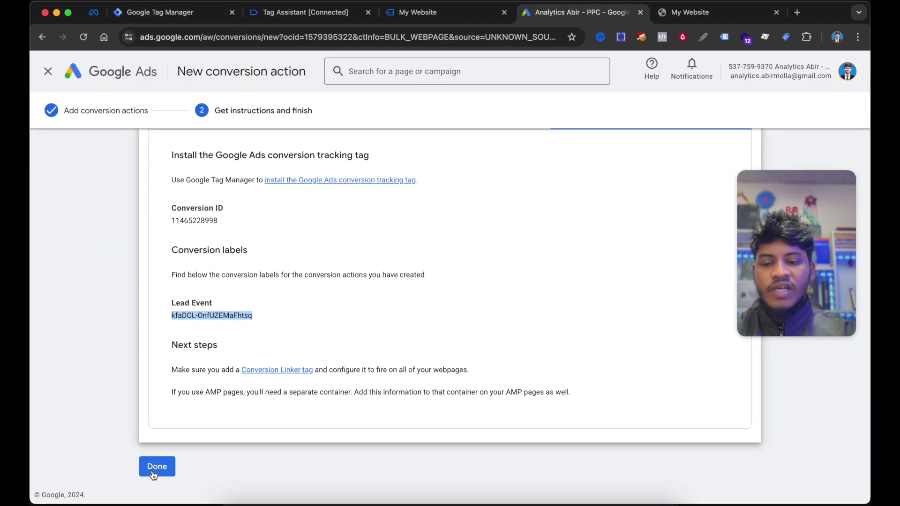
left_click(152, 471)
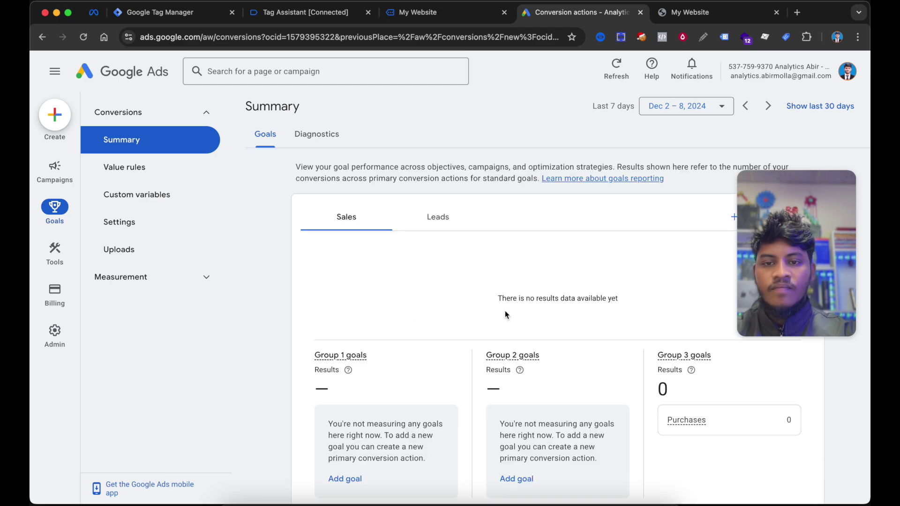
scroll(499, 310, "down", 6)
scroll(500, 311, "down", 3)
mouse_move(533, 353)
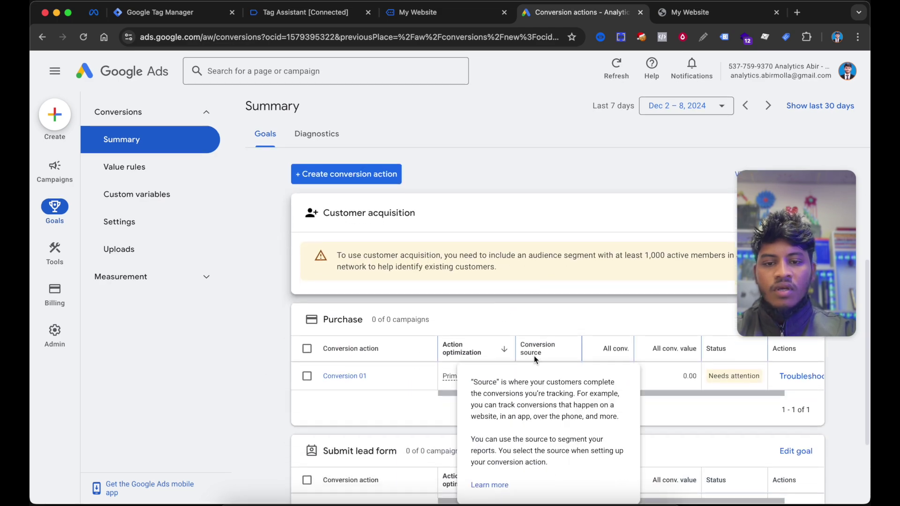
scroll(392, 436, "down", 4)
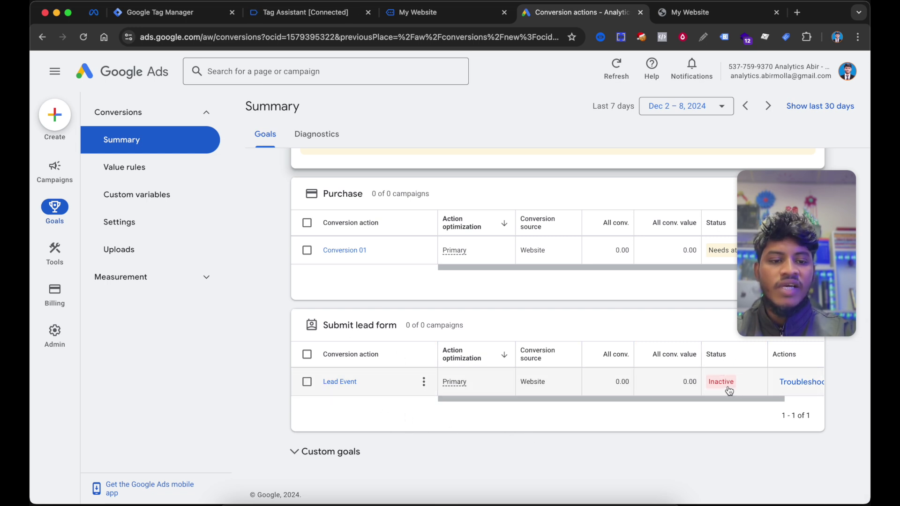
scroll(727, 389, "right", 2)
scroll(726, 389, "up", 1)
scroll(728, 382, "left", 1)
scroll(729, 382, "down", 1)
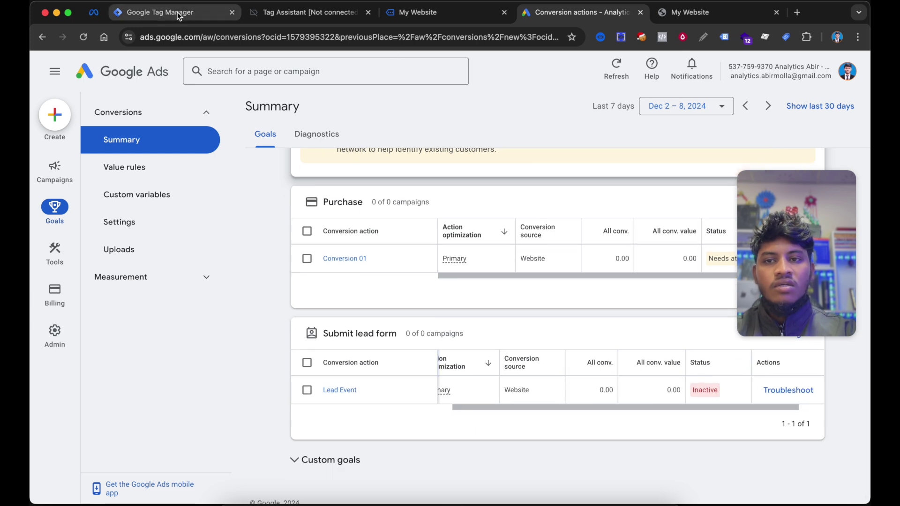
left_click(178, 12)
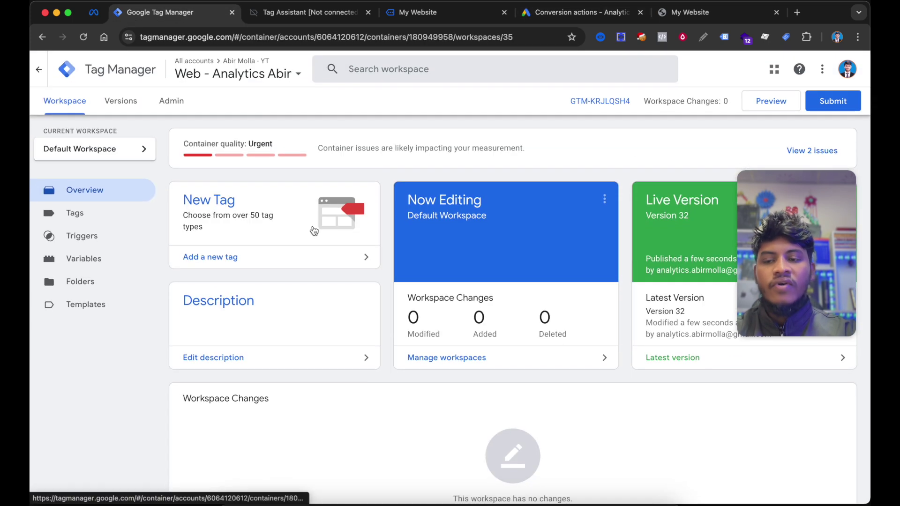
- From the Tags list, start a Preview session and confirm the Tag Assistant connection
left_click(91, 211)
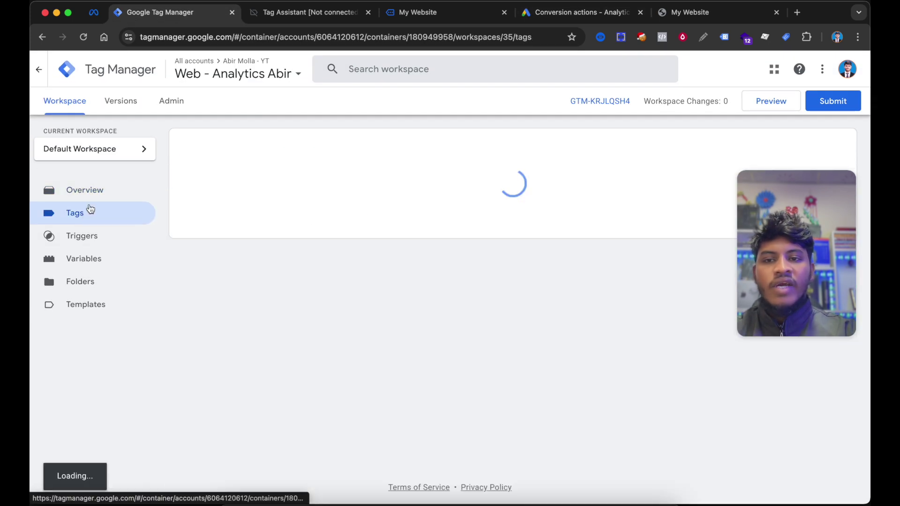
left_click(769, 111)
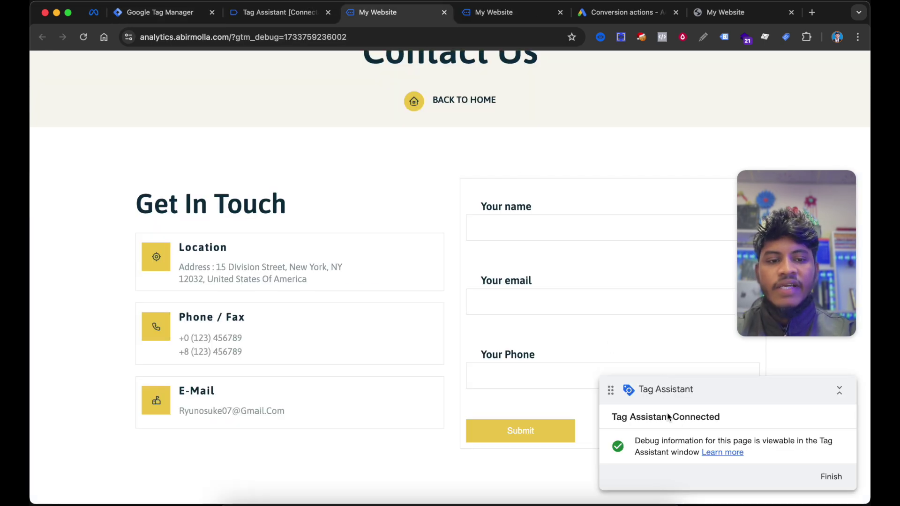
left_click(297, 14)
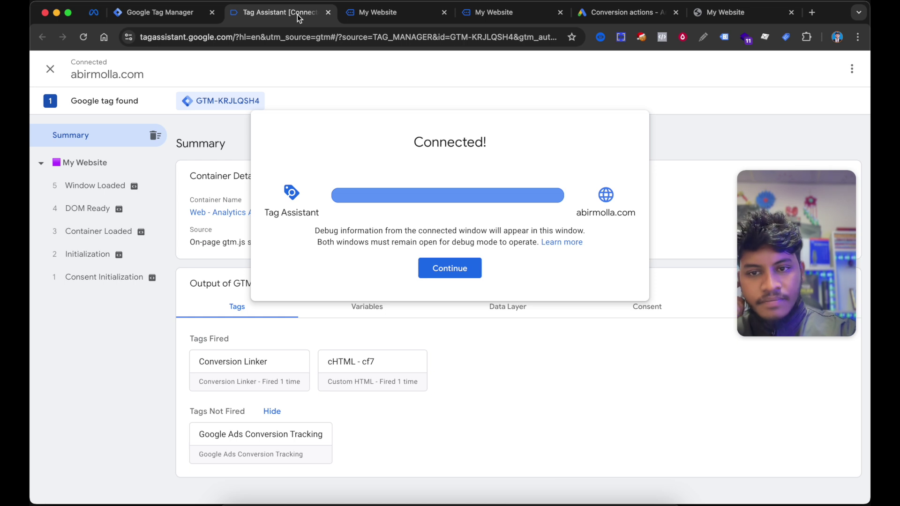
left_click(459, 268)
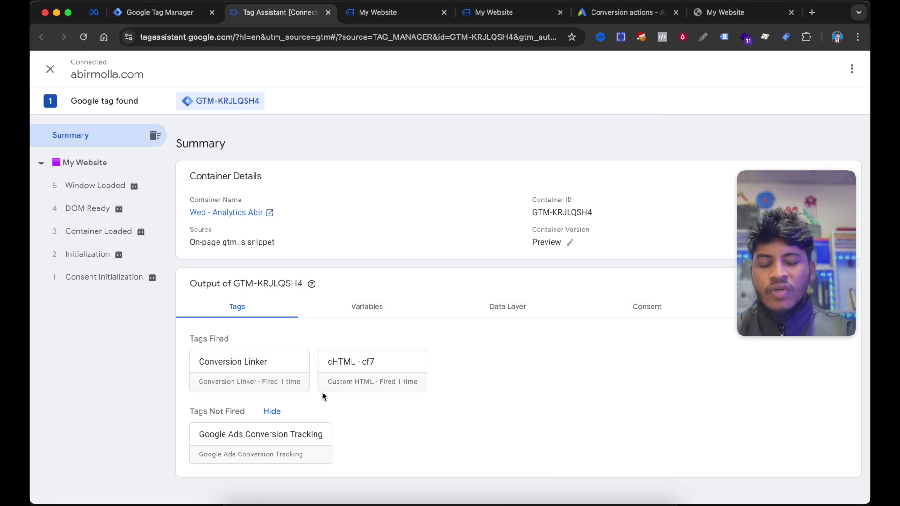
- Bring up the EC Assist extension beside the website's Contact Us form
left_click(412, 17)
left_click(555, 229)
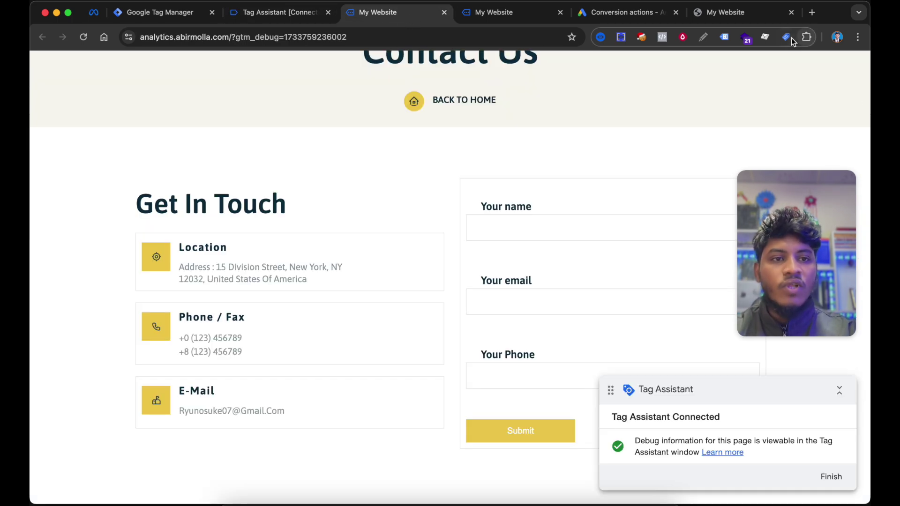
left_click(787, 37)
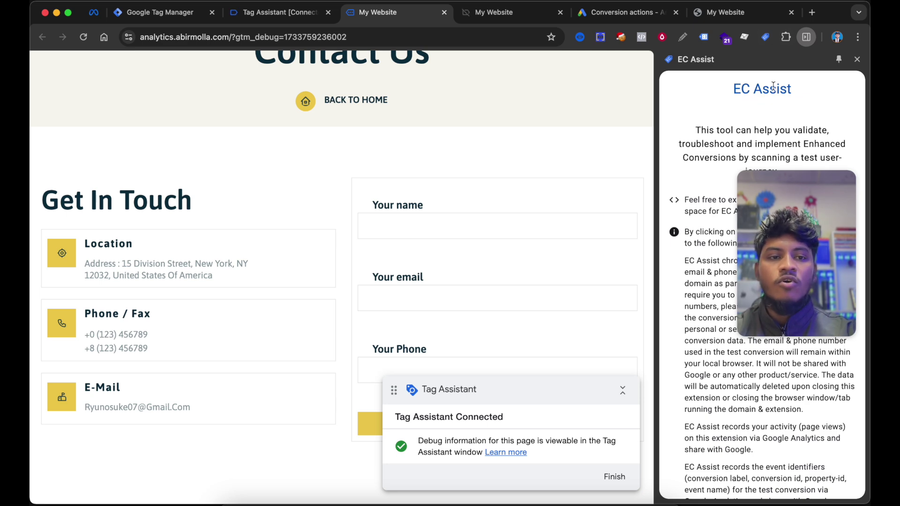
- Accept EC Assist's terms, enter the site's URL as the Home Page and start monitoring
scroll(695, 146, "down", 3)
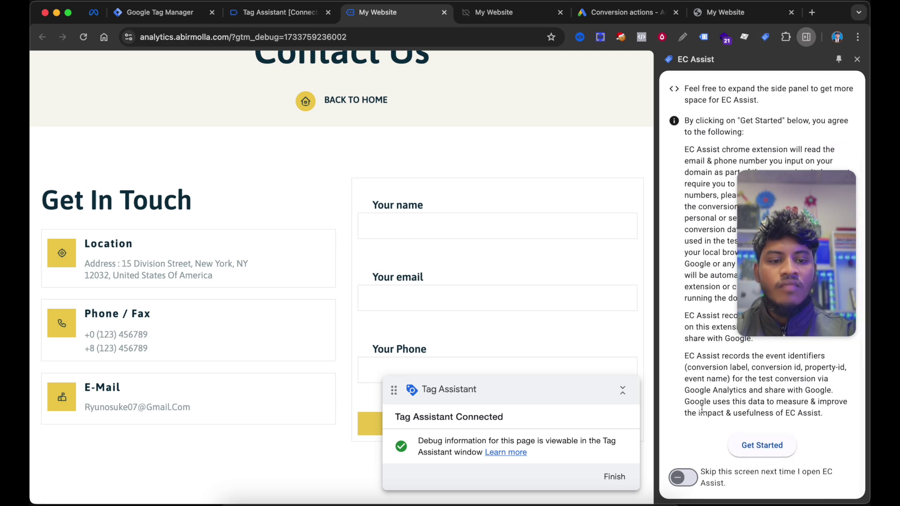
left_click(769, 457)
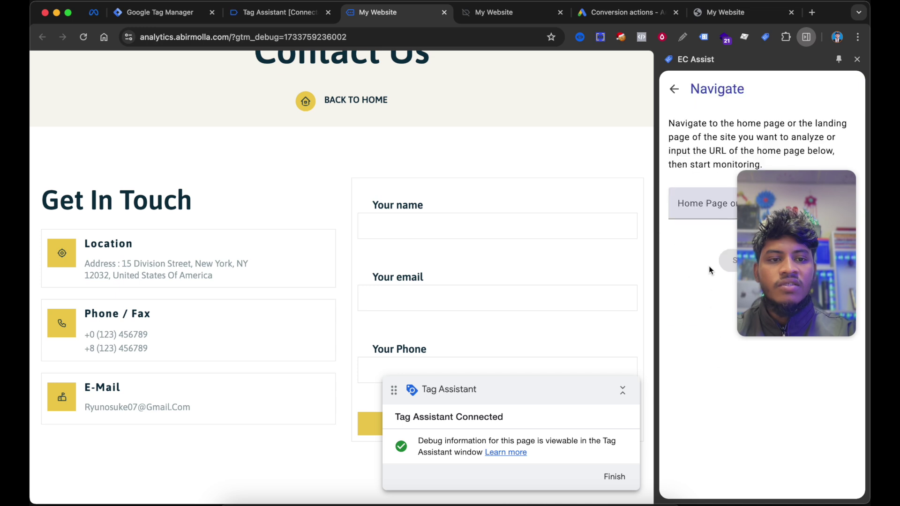
left_click(699, 200)
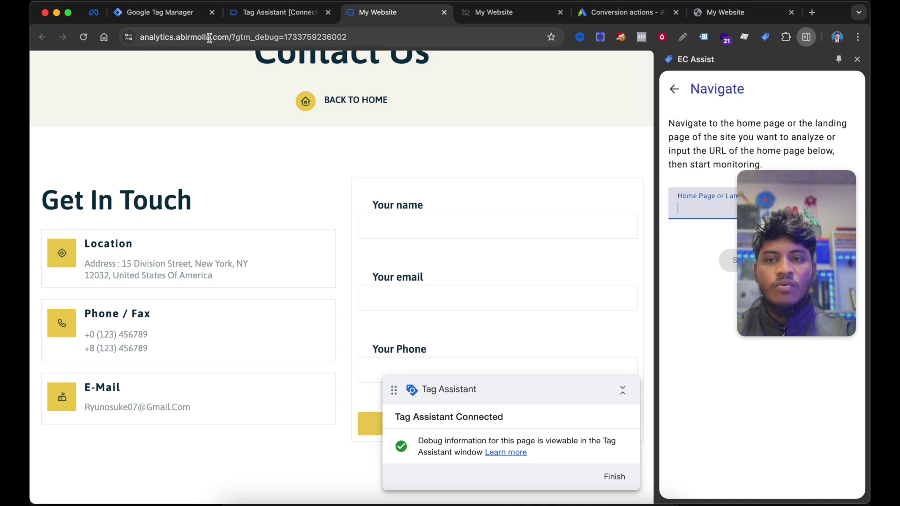
left_click_drag(230, 37, 65, 46)
key("super+c")
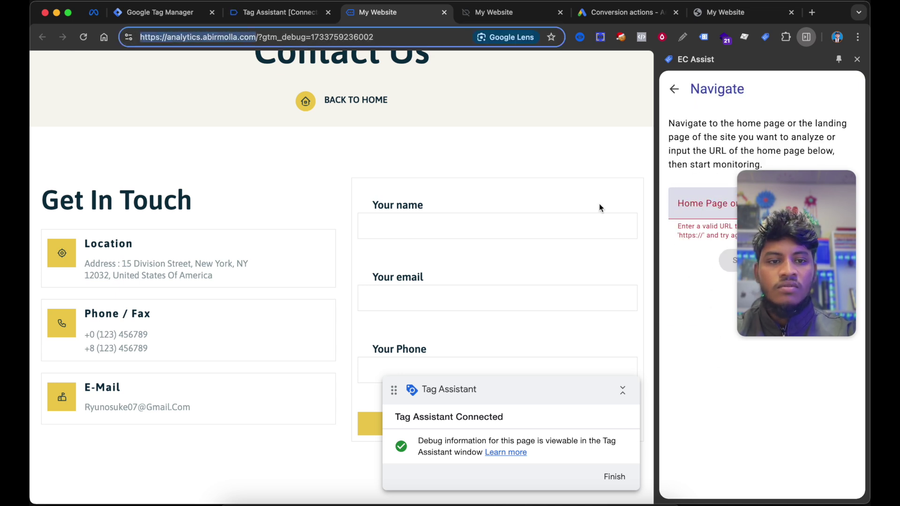
left_click(703, 204)
key("super+v")
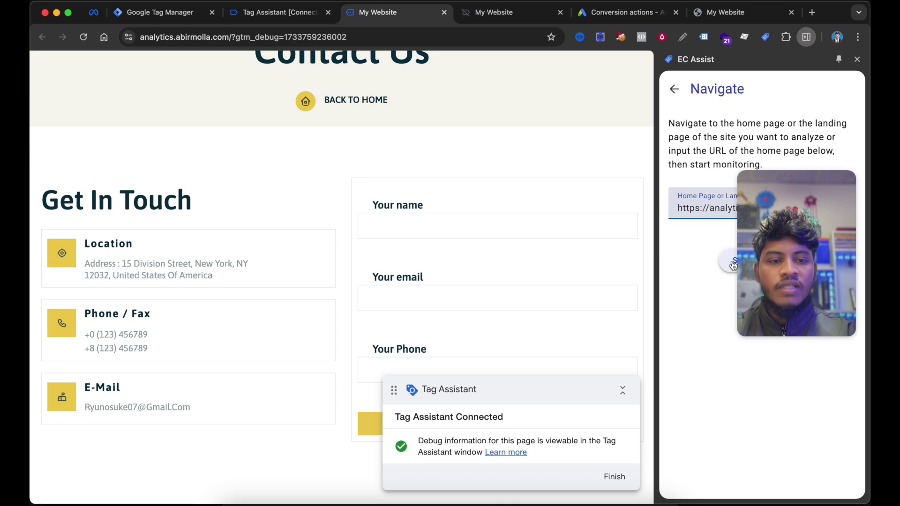
left_click(733, 265)
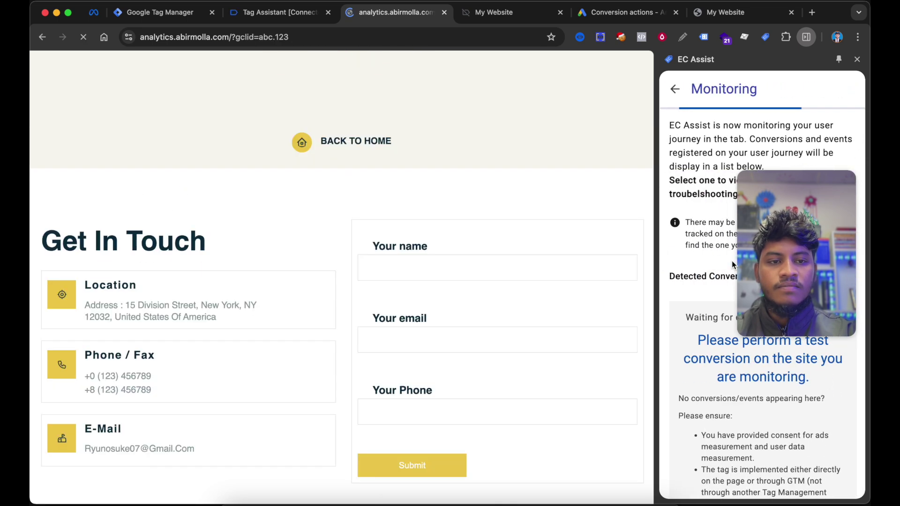
left_click_drag(741, 221, 757, 134)
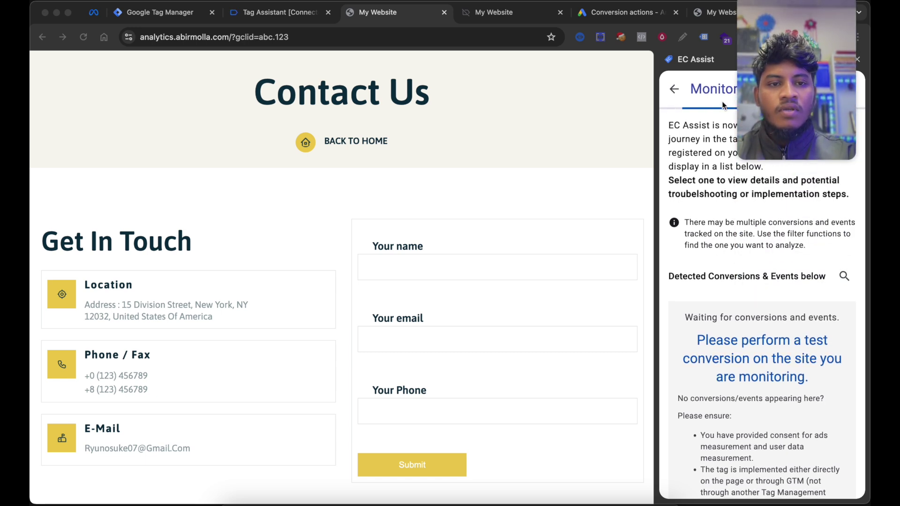
scroll(729, 262, "down", 1)
scroll(729, 261, "down", 3)
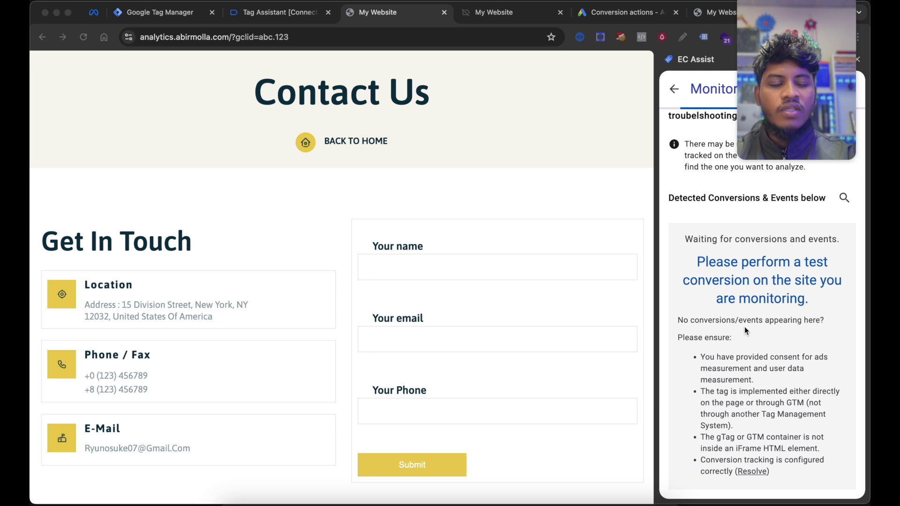
scroll(774, 303, "up", 3)
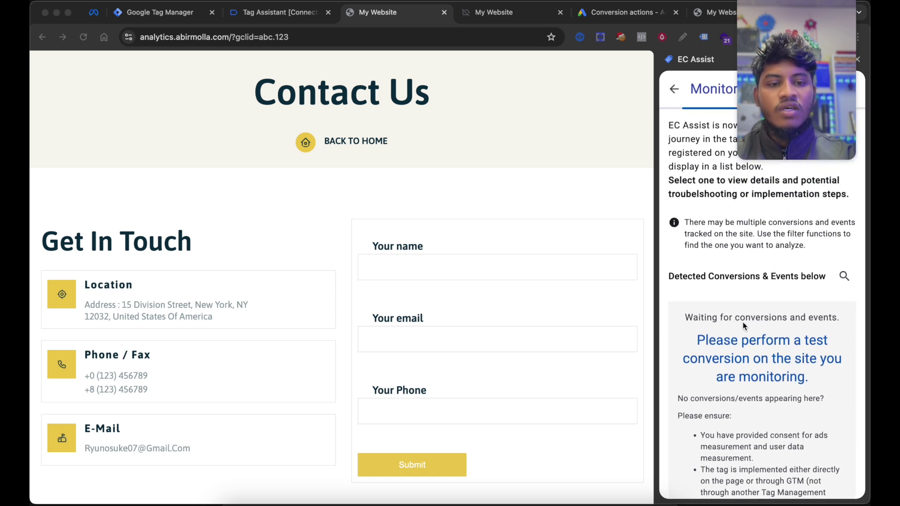
- Autofill a test name, e-mail address and saved phone number into the website's contact form
left_click(416, 200)
scroll(417, 199, "down", 1)
scroll(417, 204, "down", 1)
left_click(494, 221)
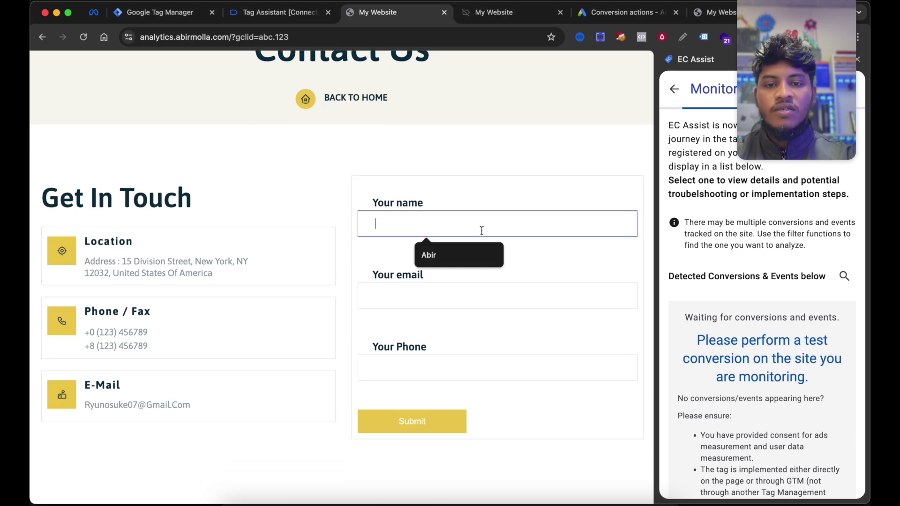
left_click(449, 254)
left_click(428, 290)
left_click(443, 331)
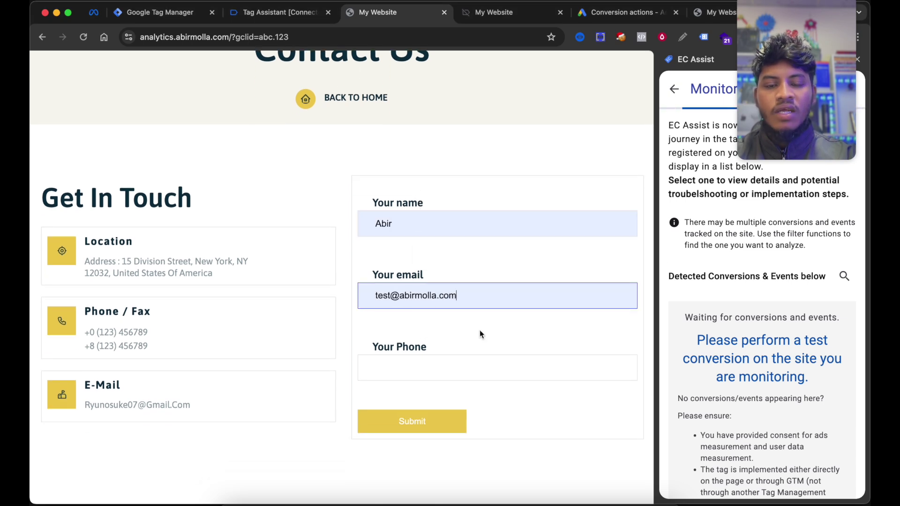
scroll(484, 331, "down", 1)
scroll(485, 331, "down", 1)
left_click(482, 287)
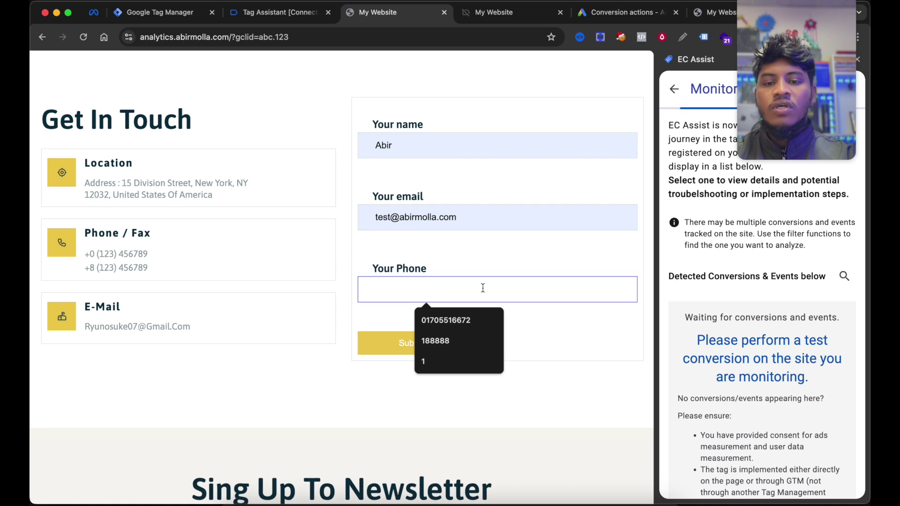
left_click(462, 320)
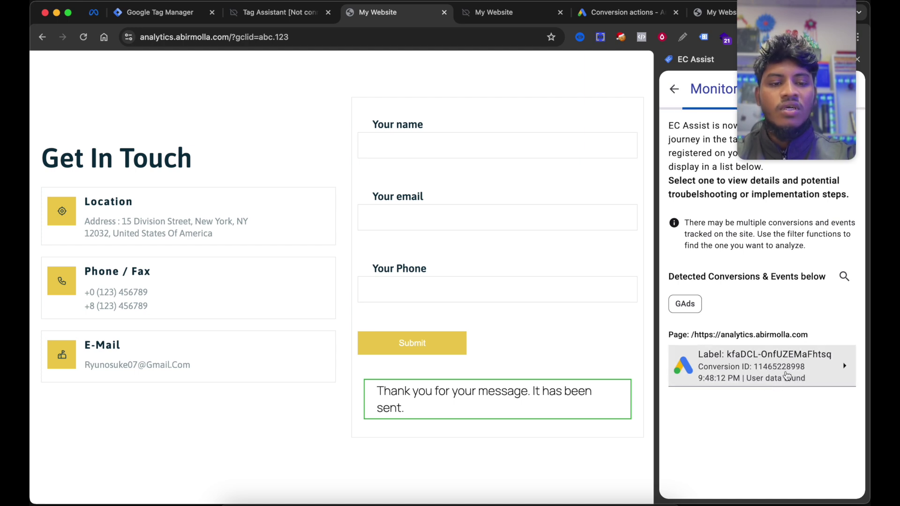
- Open the kfaDCL-OnfUZEMaFhtsq conversion in EC Assist and inspect its hashed email details
left_click(787, 375)
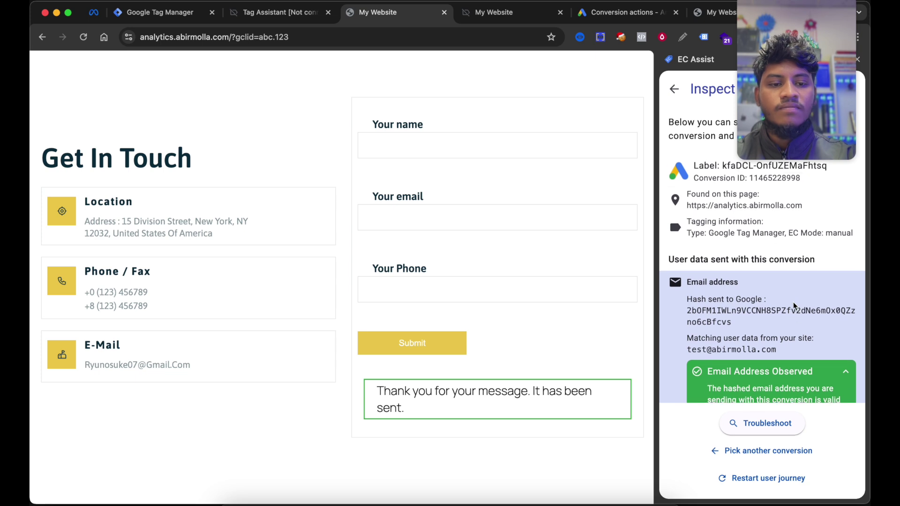
scroll(794, 302, "down", 2)
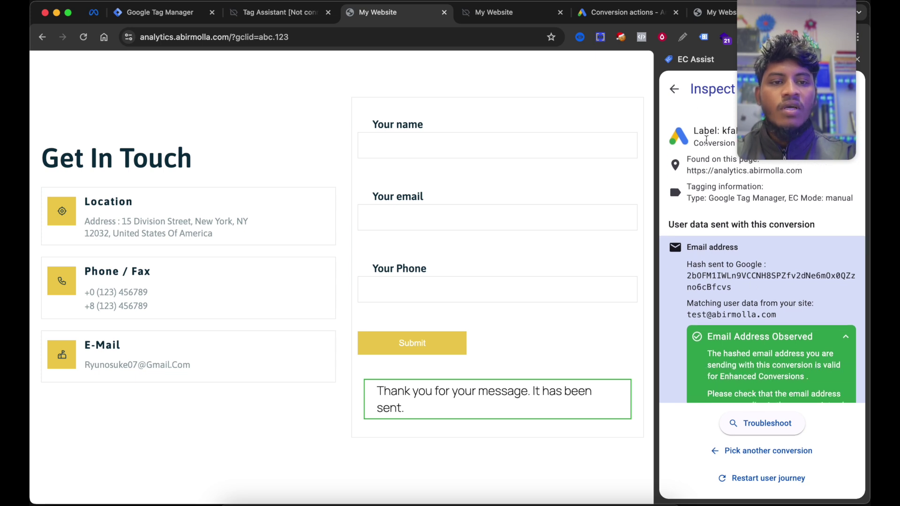
scroll(727, 169, "up", 2)
scroll(698, 306, "down", 2)
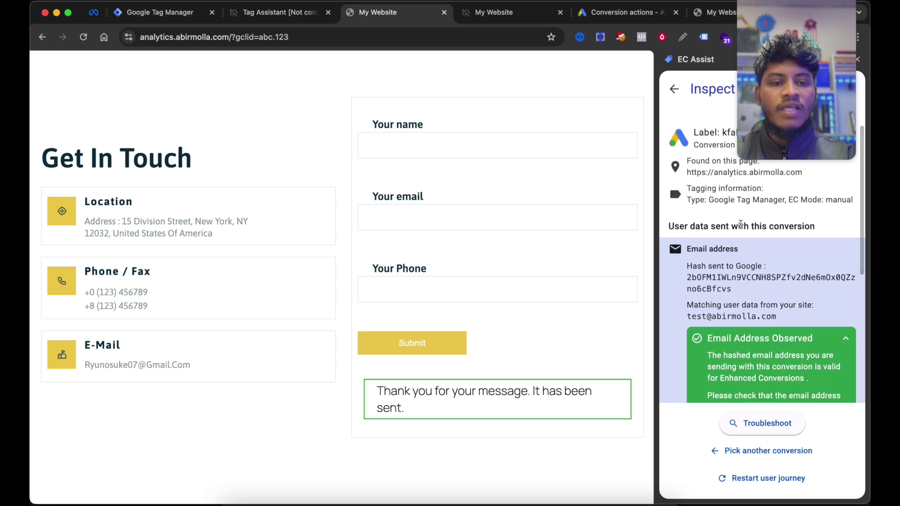
scroll(789, 342, "down", 2)
scroll(759, 318, "up", 1)
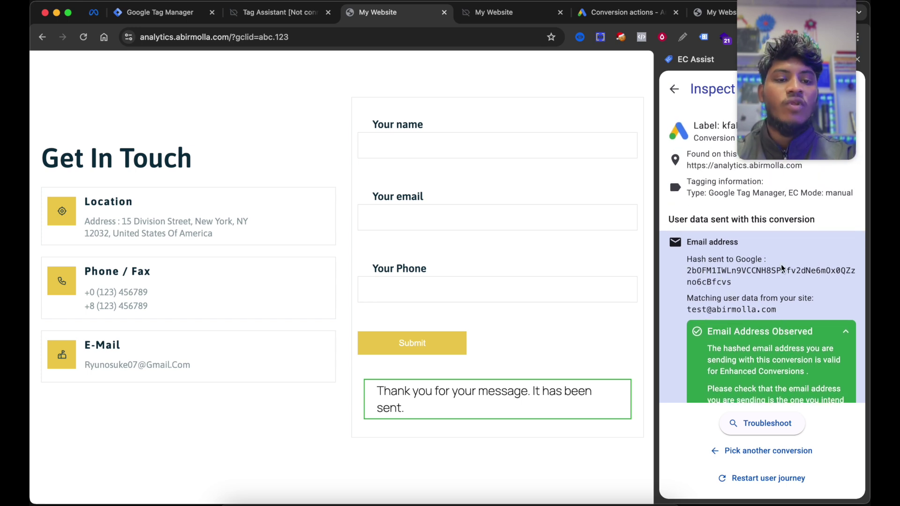
left_click_drag(727, 279, 688, 302)
left_click(807, 320)
key("super+6")
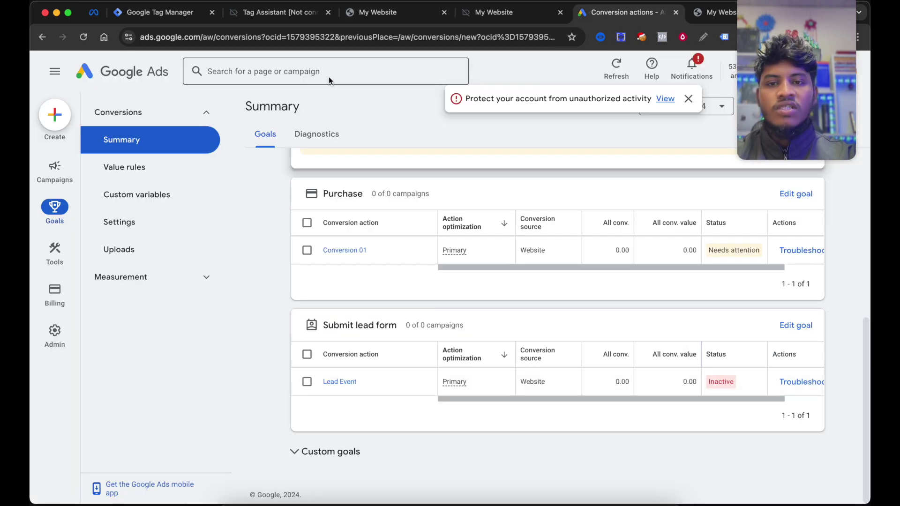
- Close the old Tag Assistant and website tabs and start a new Tag Manager preview session
left_click(151, 15)
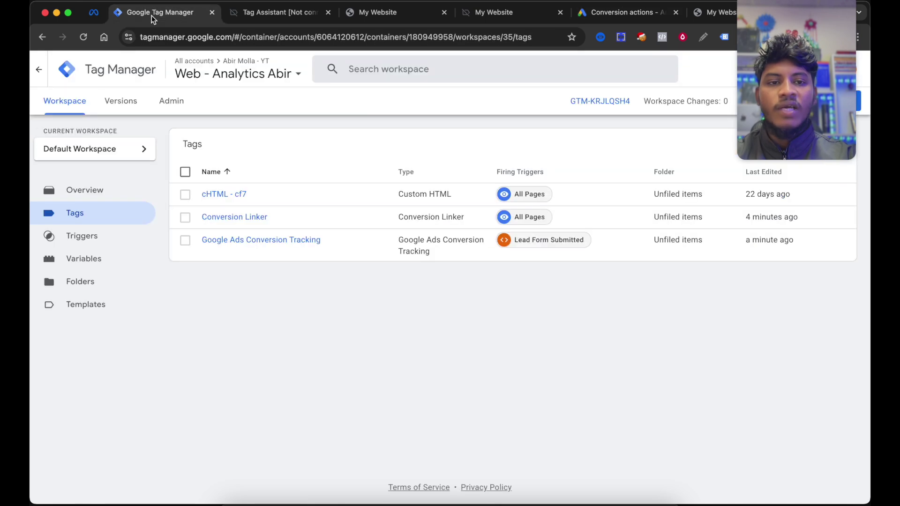
left_click(328, 13)
left_click(328, 13)
left_click(328, 12)
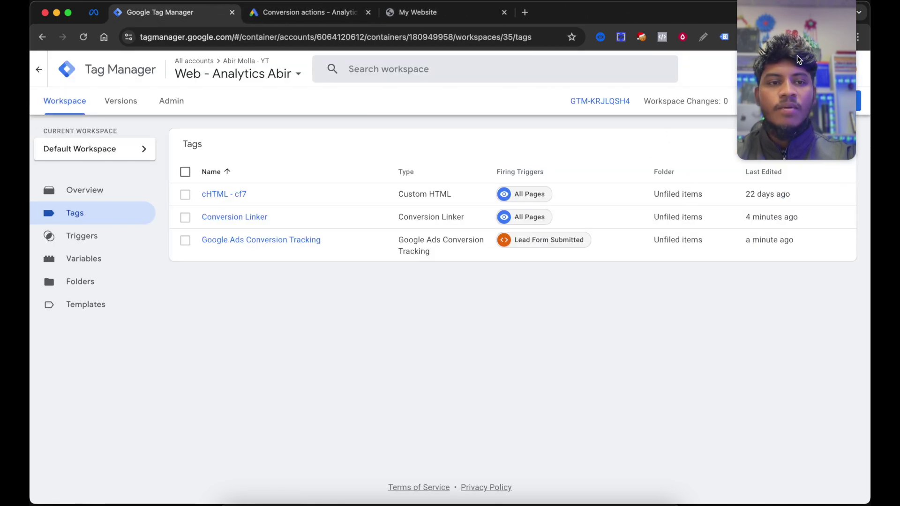
left_click_drag(787, 47, 779, 142)
left_click(770, 100)
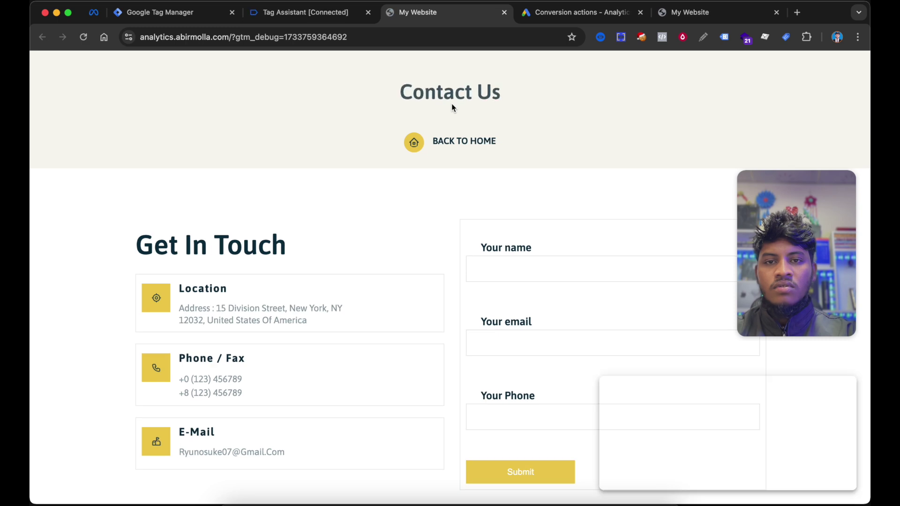
- Fill the contact form with a test name, e-mail and saved phone number, then submit it
scroll(554, 213, "down", 2)
left_click(554, 190)
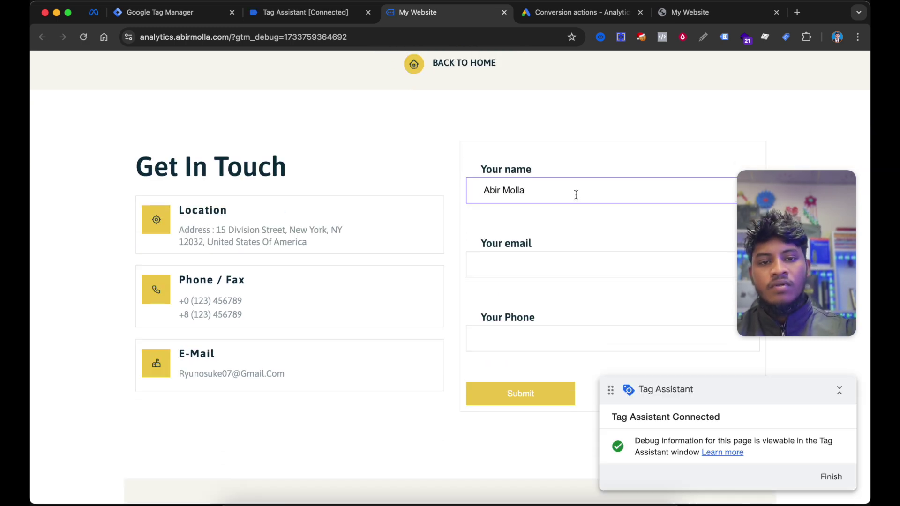
left_click(549, 263)
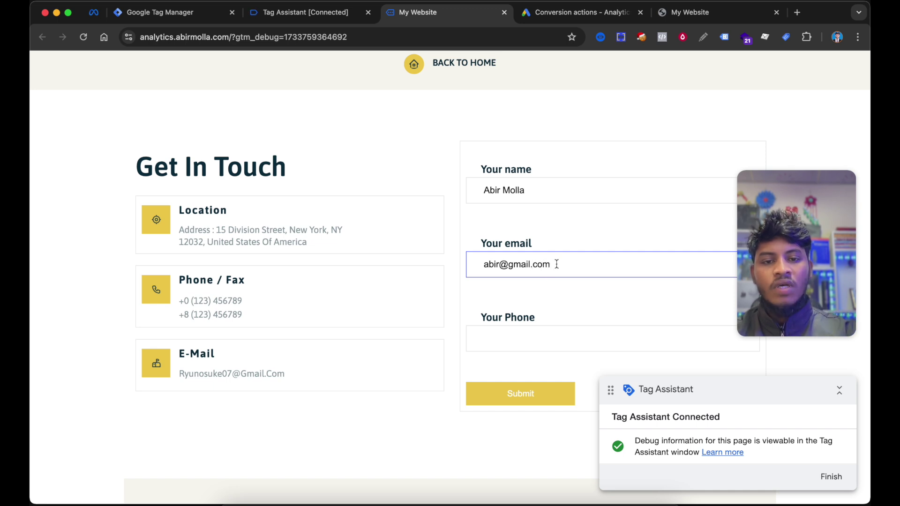
scroll(557, 264, "down", 1)
left_click(516, 322)
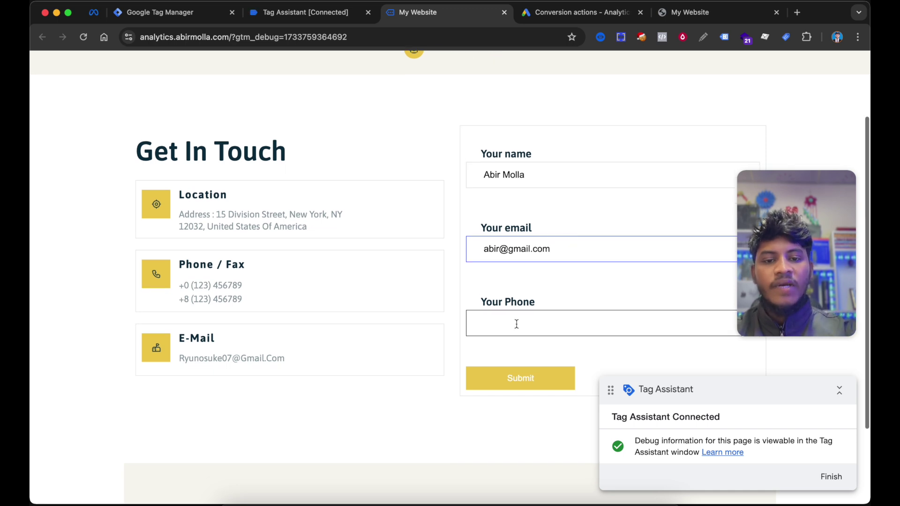
left_click(551, 356)
scroll(565, 300, "down", 1)
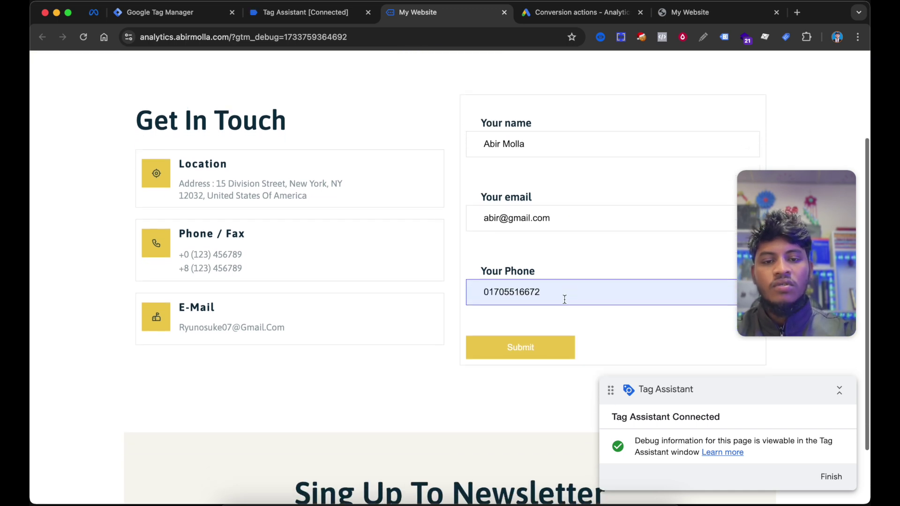
scroll(595, 335, "down", 1)
left_click(525, 307)
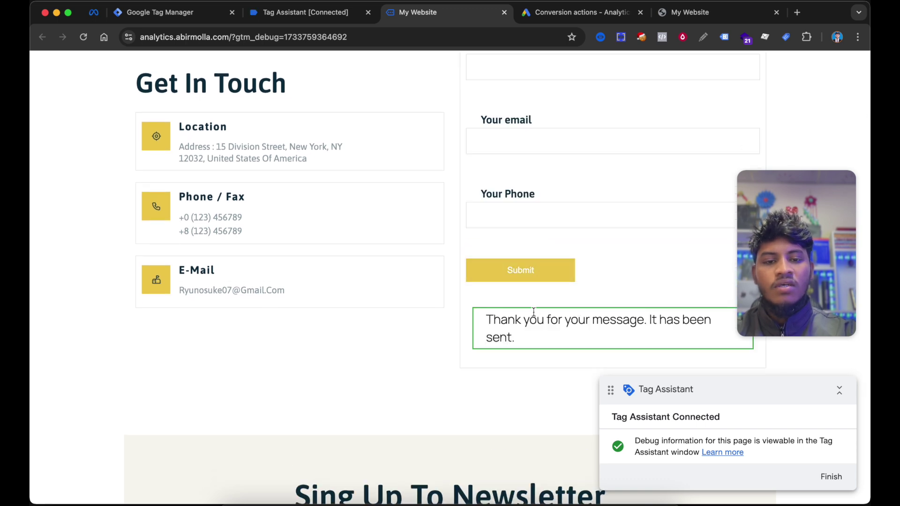
left_click(297, 14)
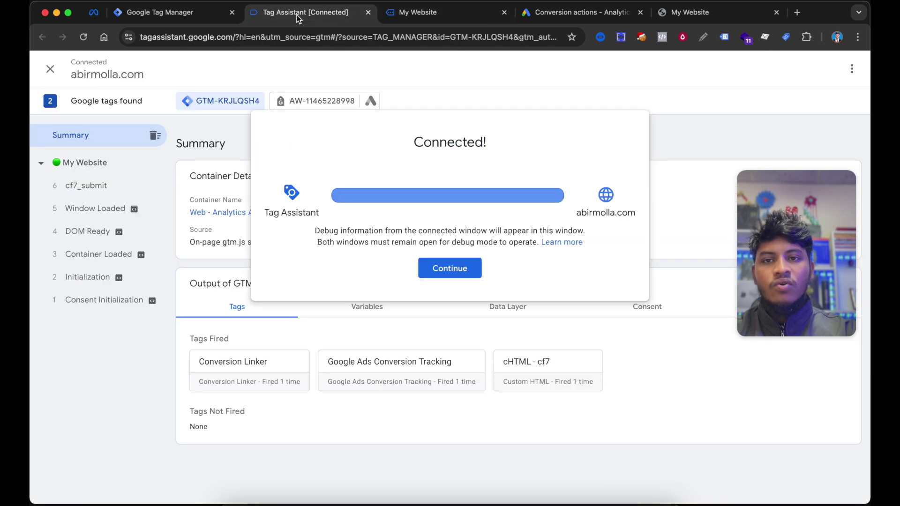
- Select the cf7_submit event and open the fired Google Ads Conversion Tracking tag
left_click(433, 260)
left_click(92, 187)
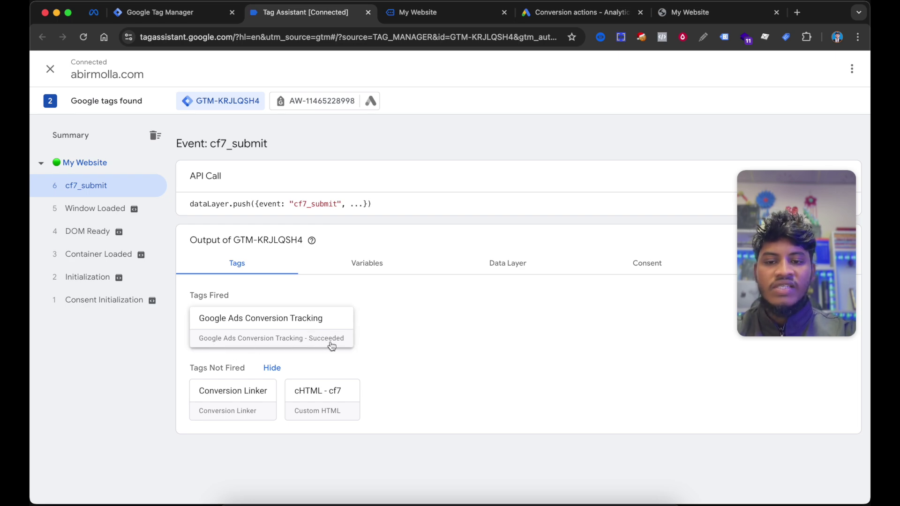
left_click(275, 339)
- Expand the tag's properties to confirm email and phone_number are passed in MANUAL mode
left_click(453, 296)
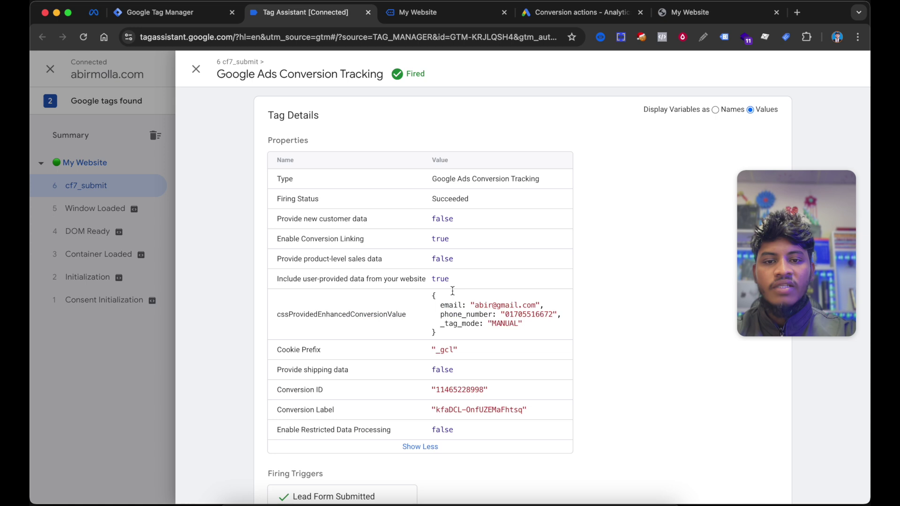
scroll(562, 291, "down", 1)
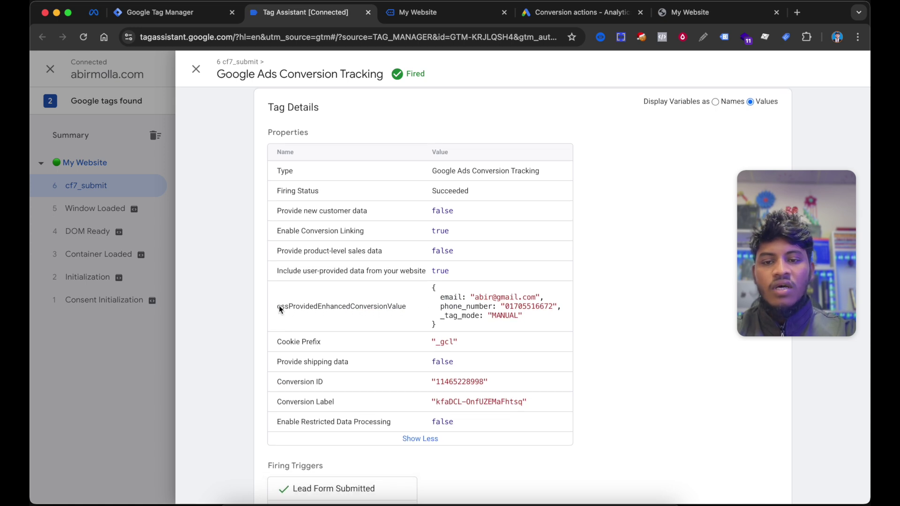
left_click_drag(439, 293, 563, 310)
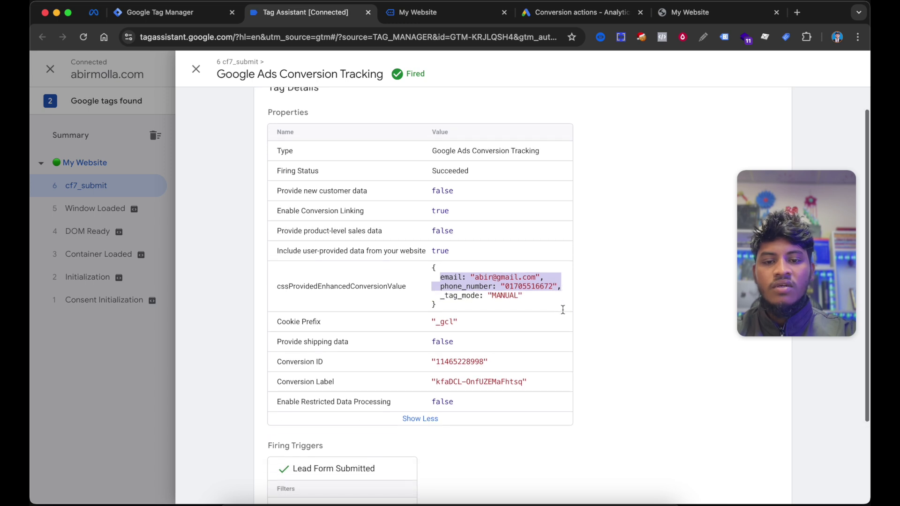
scroll(365, 331, "up", 1)
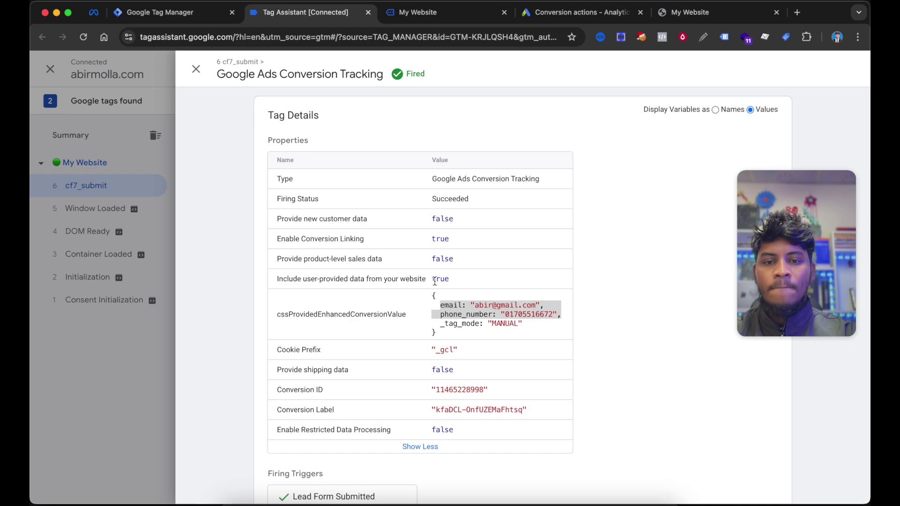
scroll(637, 268, "down", 2)
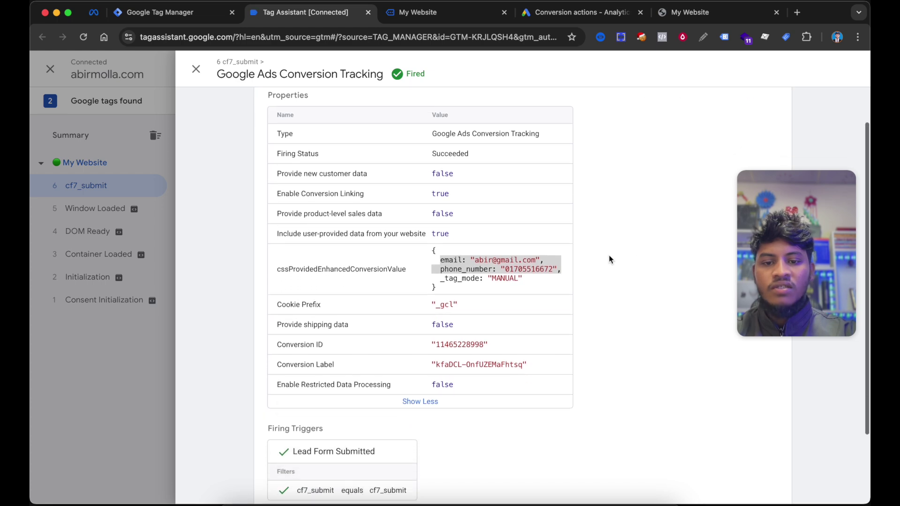
scroll(609, 257, "down", 2)
scroll(669, 237, "up", 4)
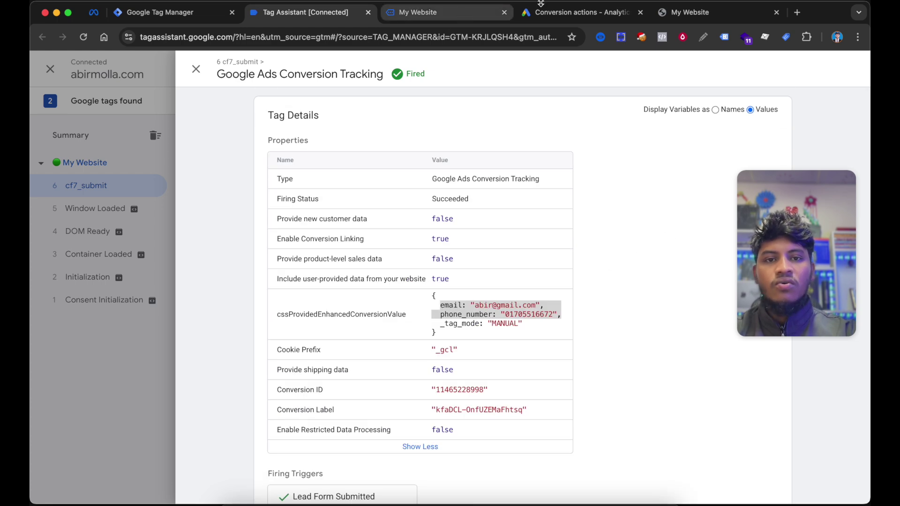
left_click(573, 14)
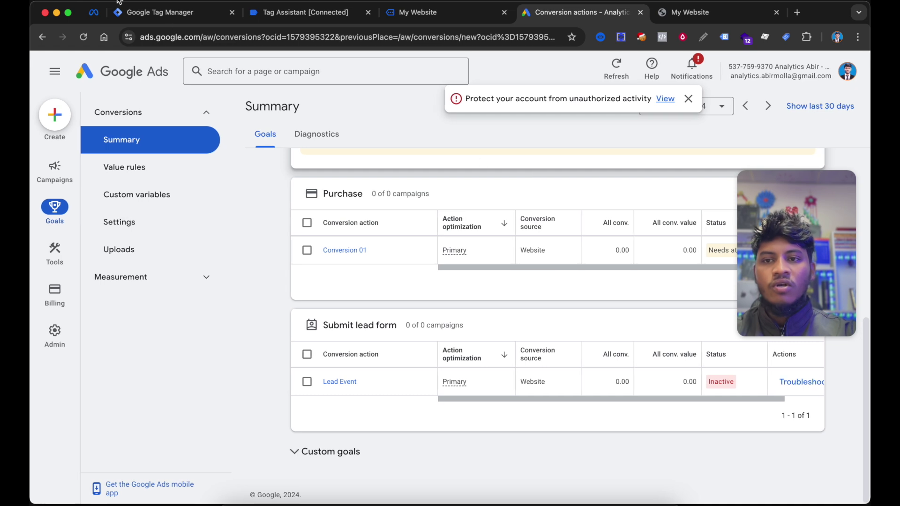
- Reload the Conversions Summary and check Lead Event under Submit lead form reads 'No recent conversions'
left_click(84, 39)
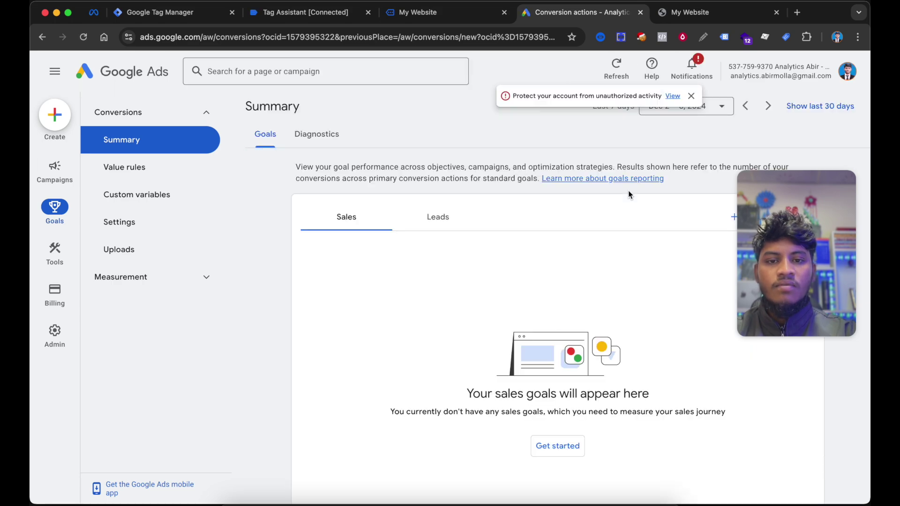
scroll(545, 281, "down", 5)
scroll(545, 285, "down", 3)
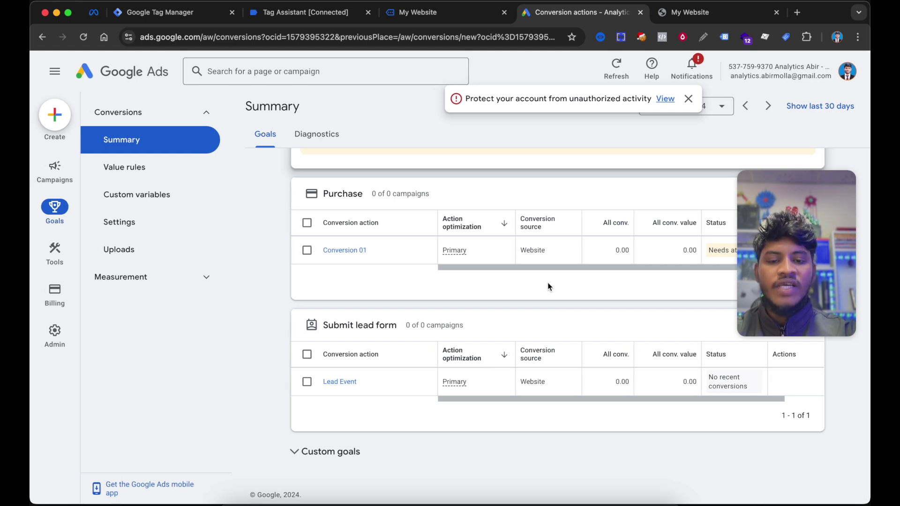
scroll(550, 286, "up", 1)
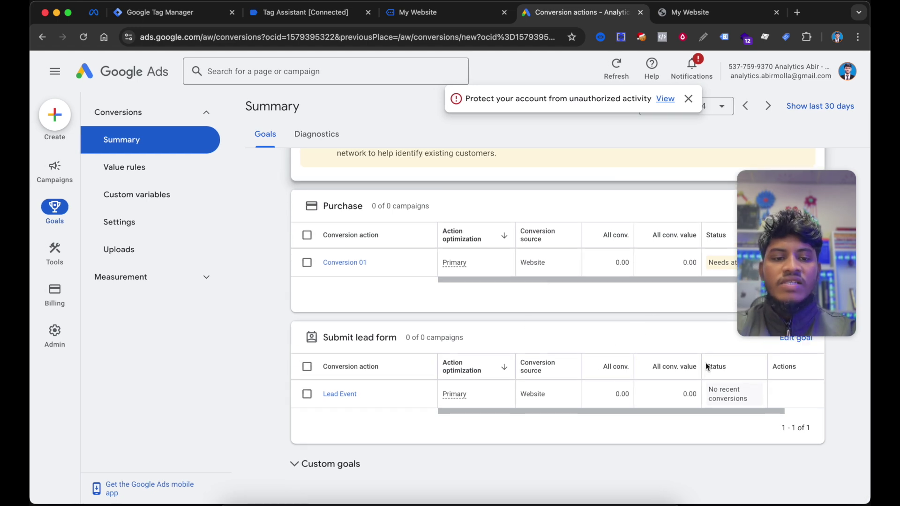